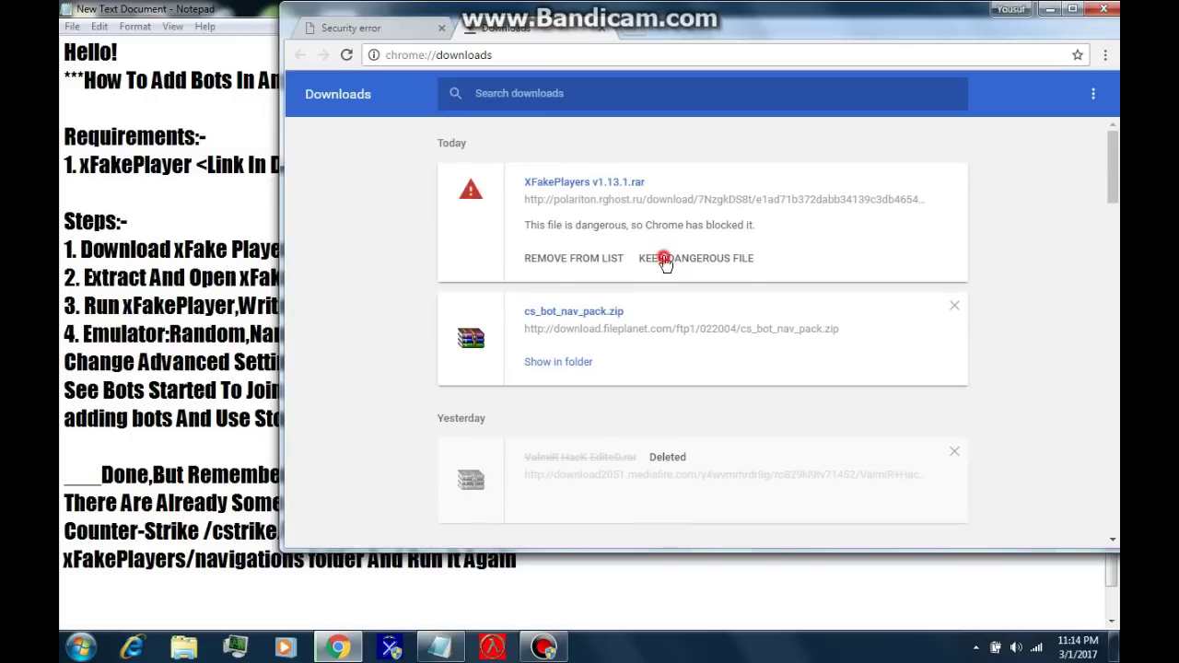
pyautogui.click(665, 261)
pyautogui.click(771, 184)
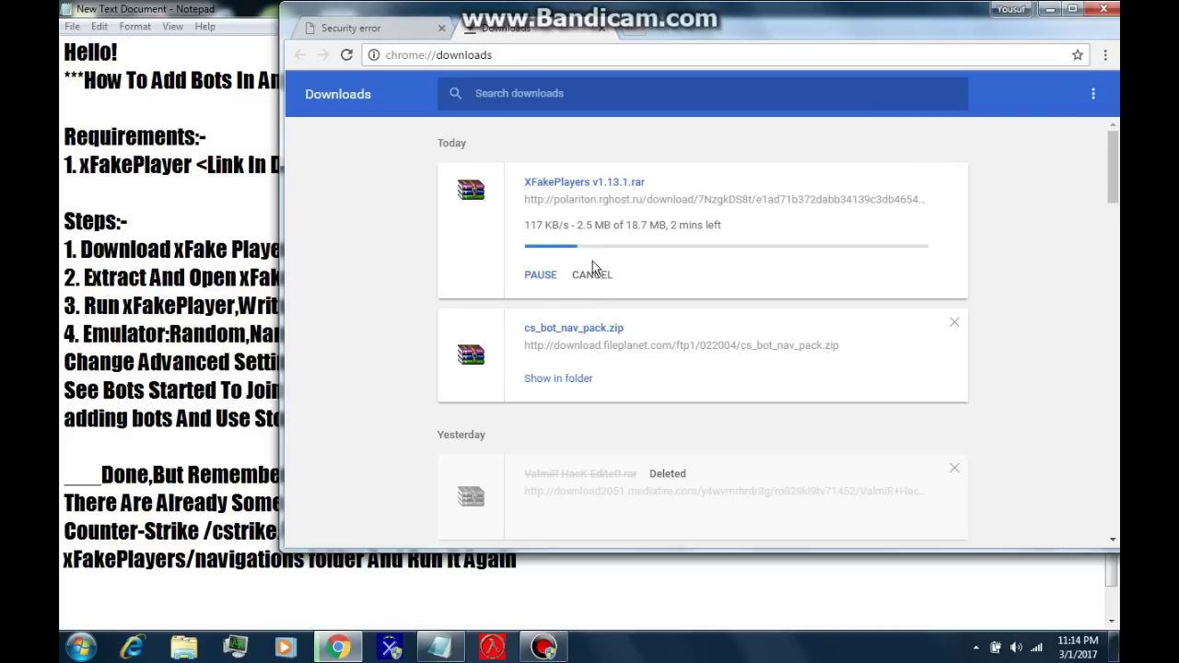
pyautogui.click(589, 280)
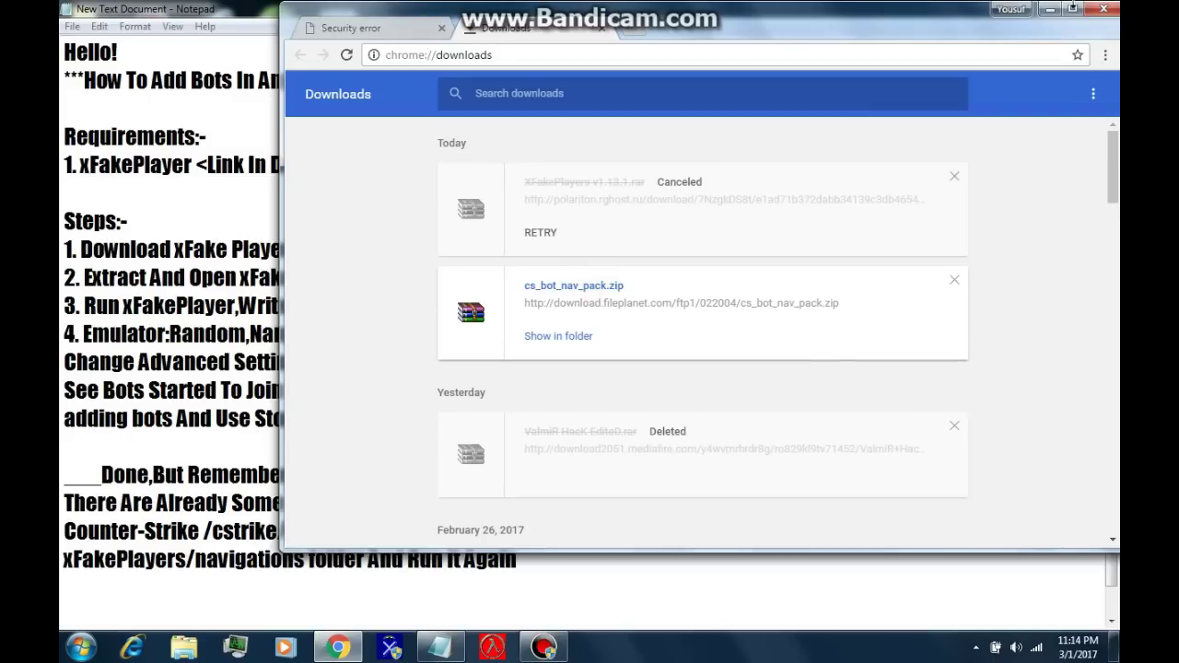
# - Add a line below step 1 of the Notepad instructions reading "I Already Have, There is No Virus Or Harm From This File"
pyautogui.click(1050, 10)
pyautogui.click(612, 335)
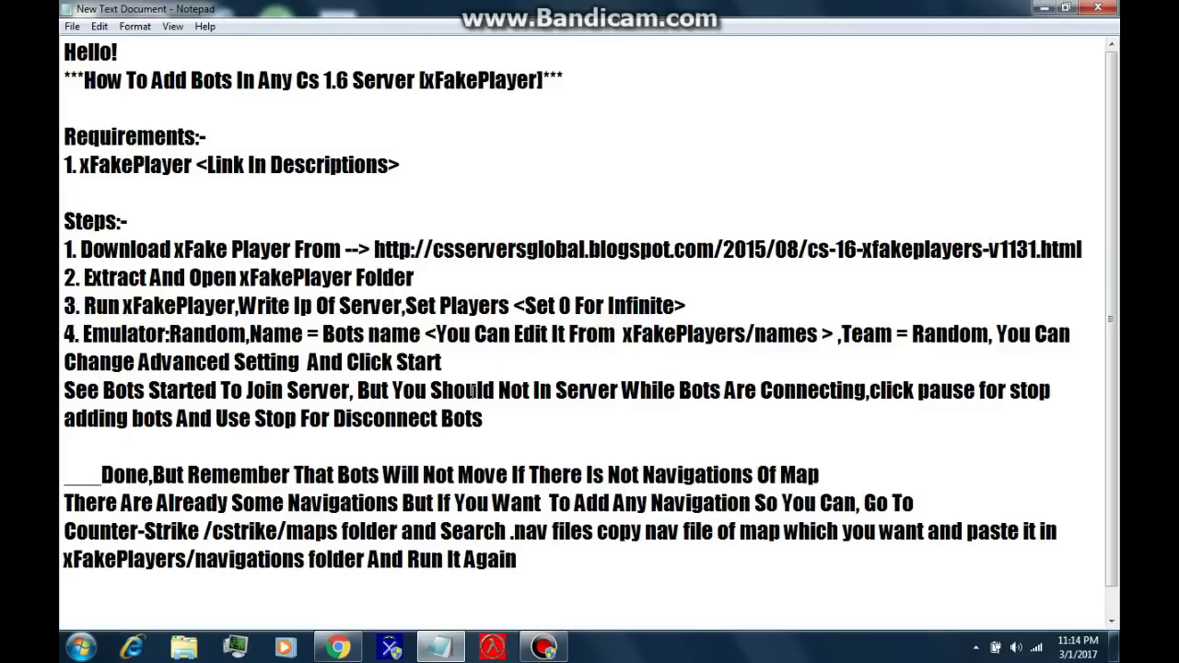
pyautogui.click(475, 277)
pyautogui.click(1084, 250)
pyautogui.press('Return')
pyautogui.write('I Ha=')
pyautogui.press('BackSpace')
pyautogui.write('Already Have')
pyautogui.press('Return')
pyautogui.press('BackSpace')
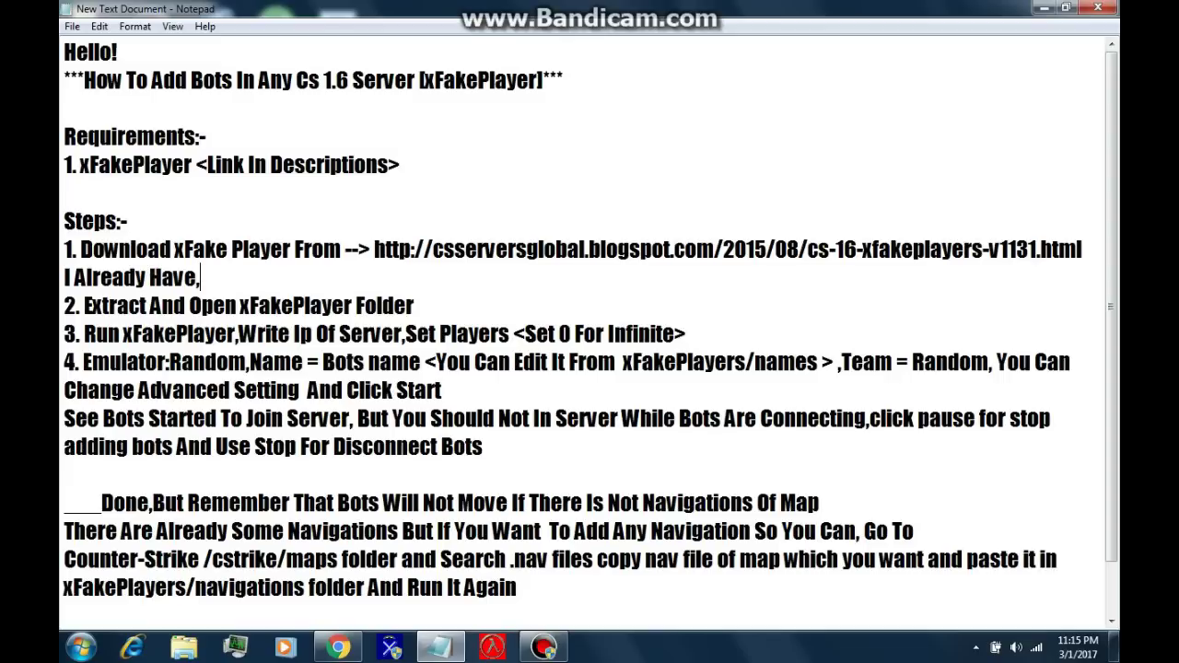
pyautogui.write('There is No Virus Or Harm')
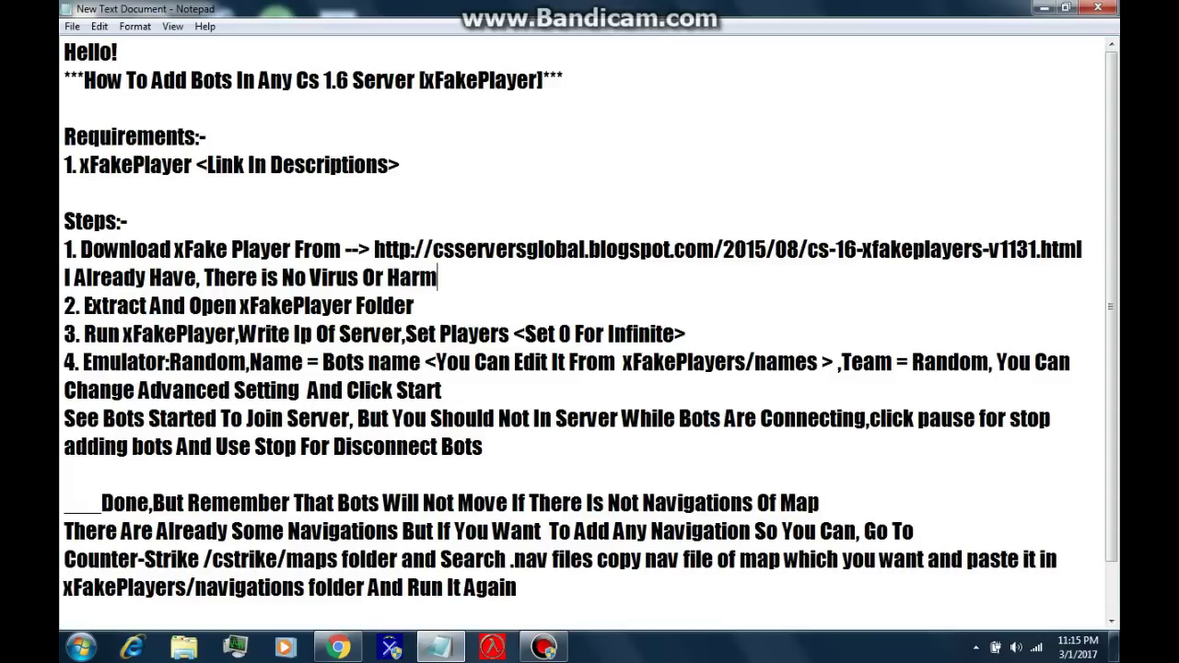
pyautogui.write(' From This File')
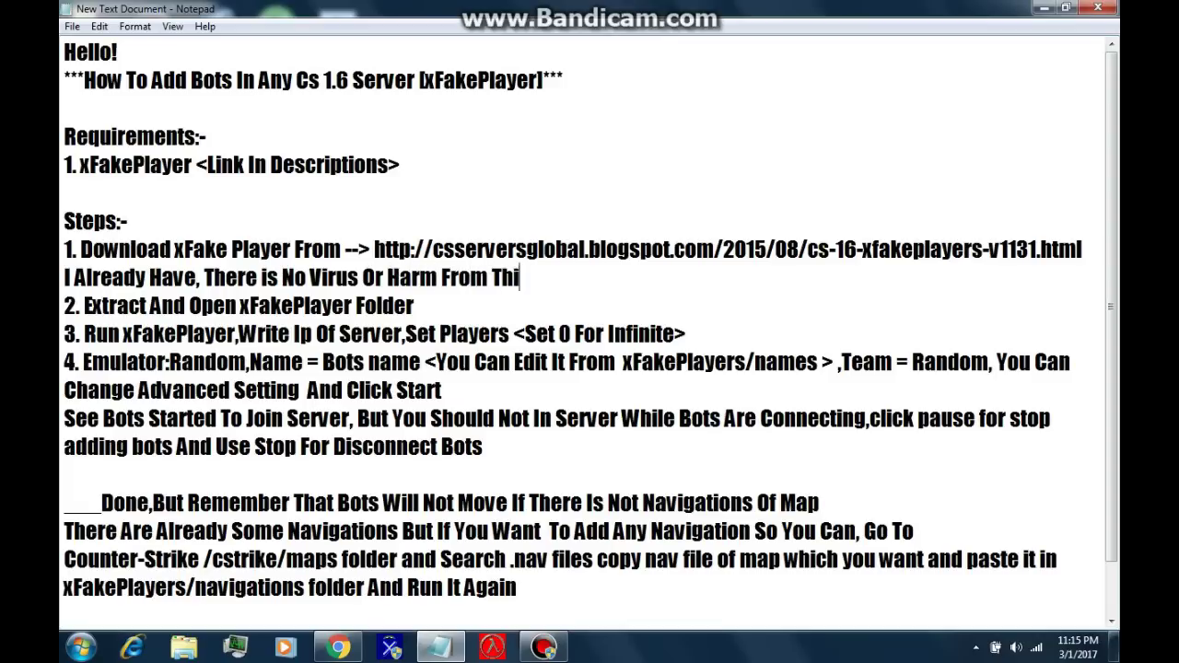
# - Extract the XFakePlayers v1.13.1 archive directly onto the desktop
pyautogui.click(1044, 7)
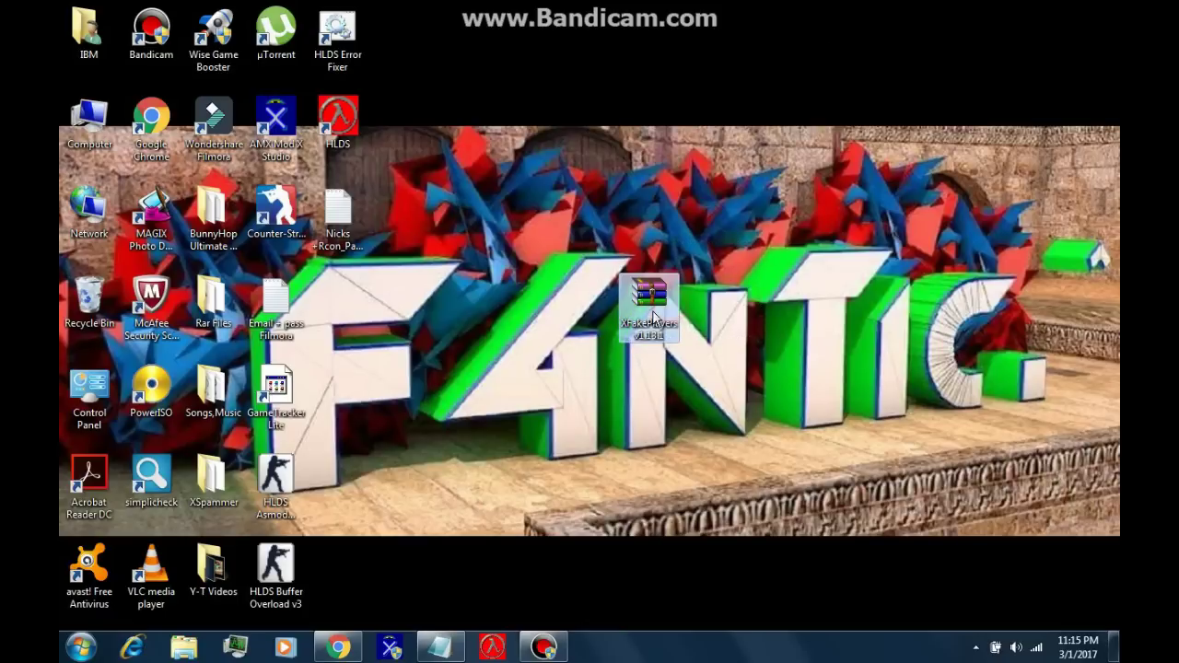
pyautogui.rightClick(647, 312)
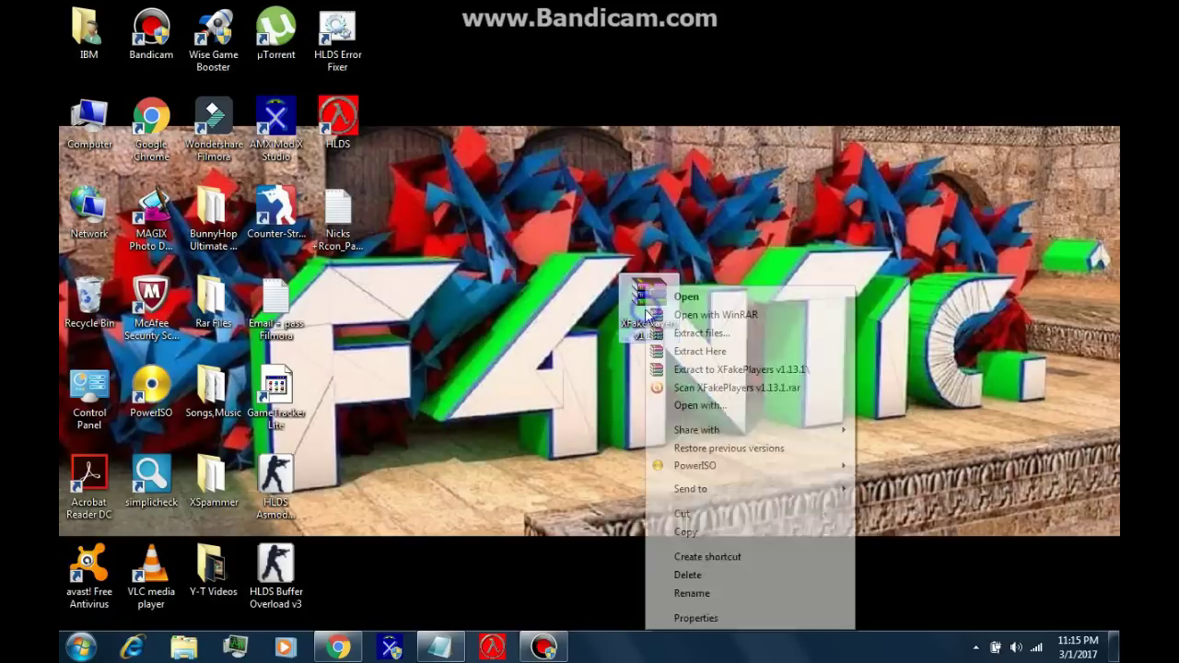
pyautogui.click(678, 351)
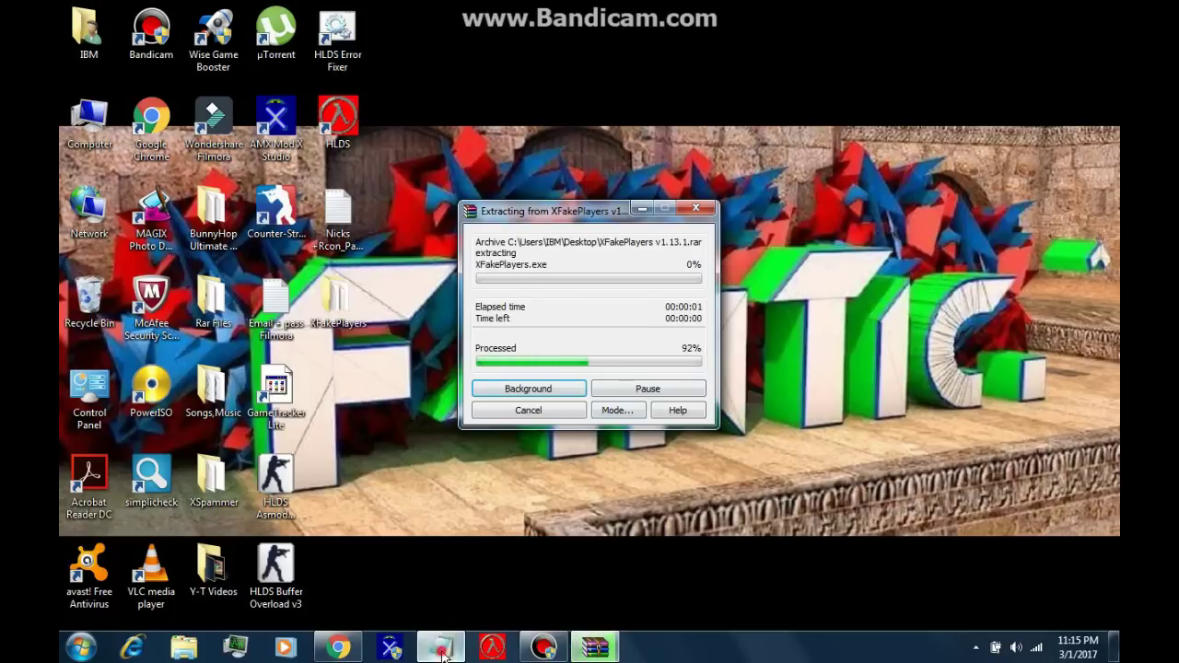
# - Highlight "Extract And Open xFakePlayer Folder" in the Notepad instructions, and open the extracted XFakePlayers folder on the desktop
pyautogui.click(441, 648)
pyautogui.moveTo(84, 305); pyautogui.dragTo(419, 305)
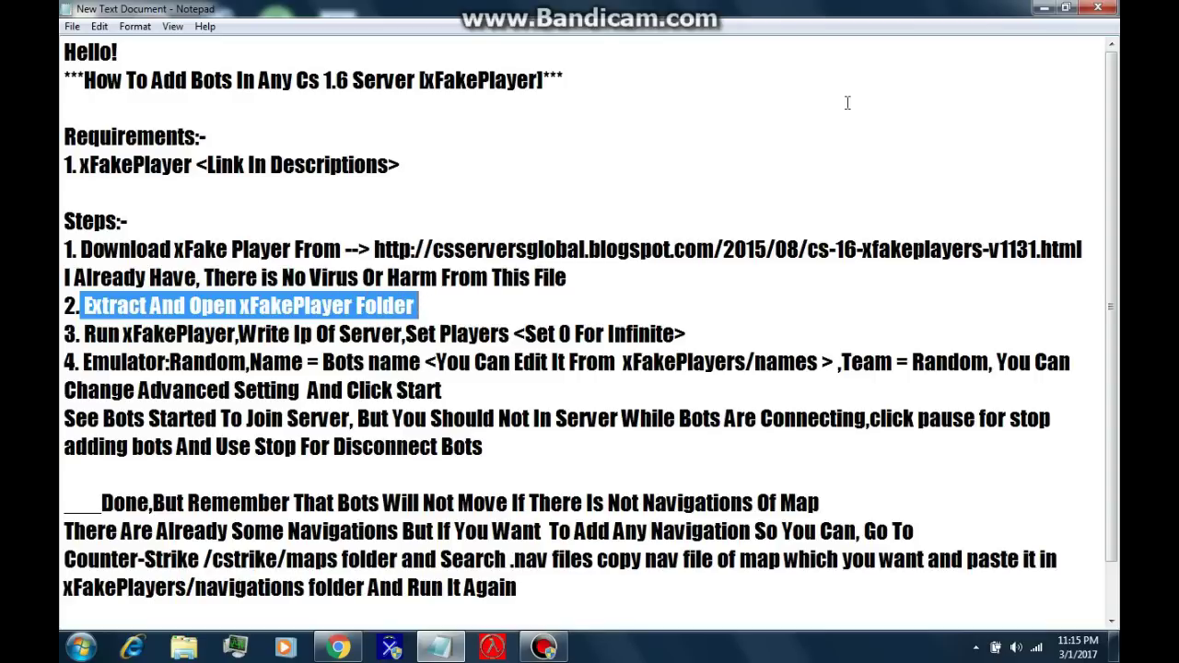
pyautogui.click(1043, 9)
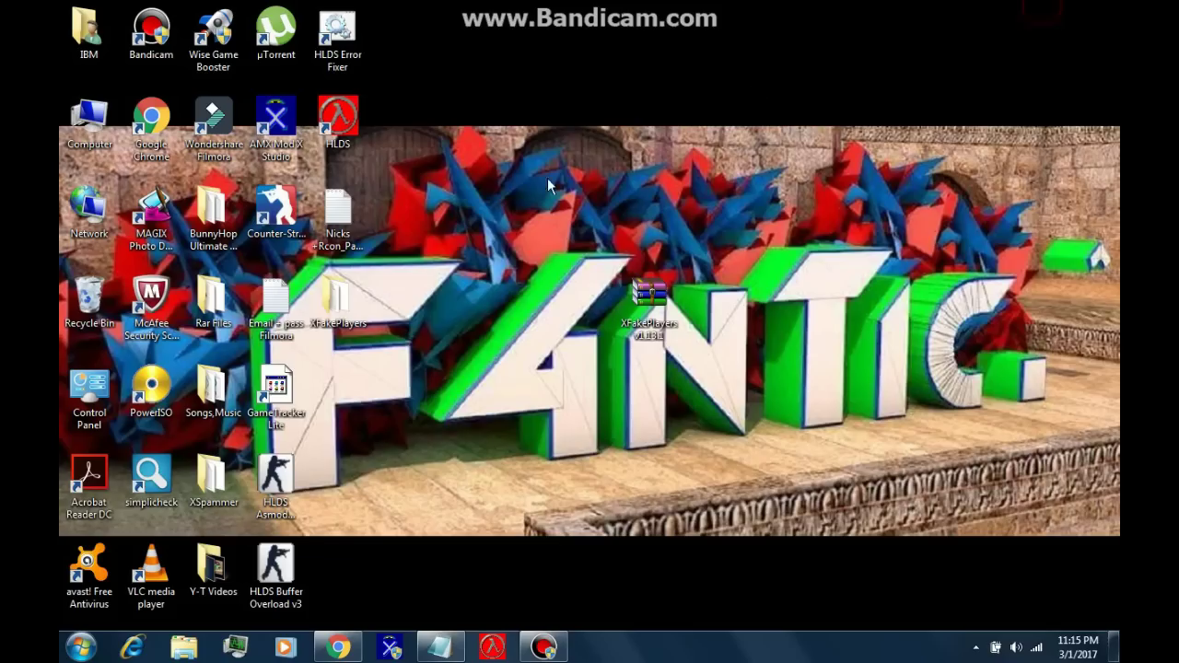
pyautogui.doubleClick(341, 300)
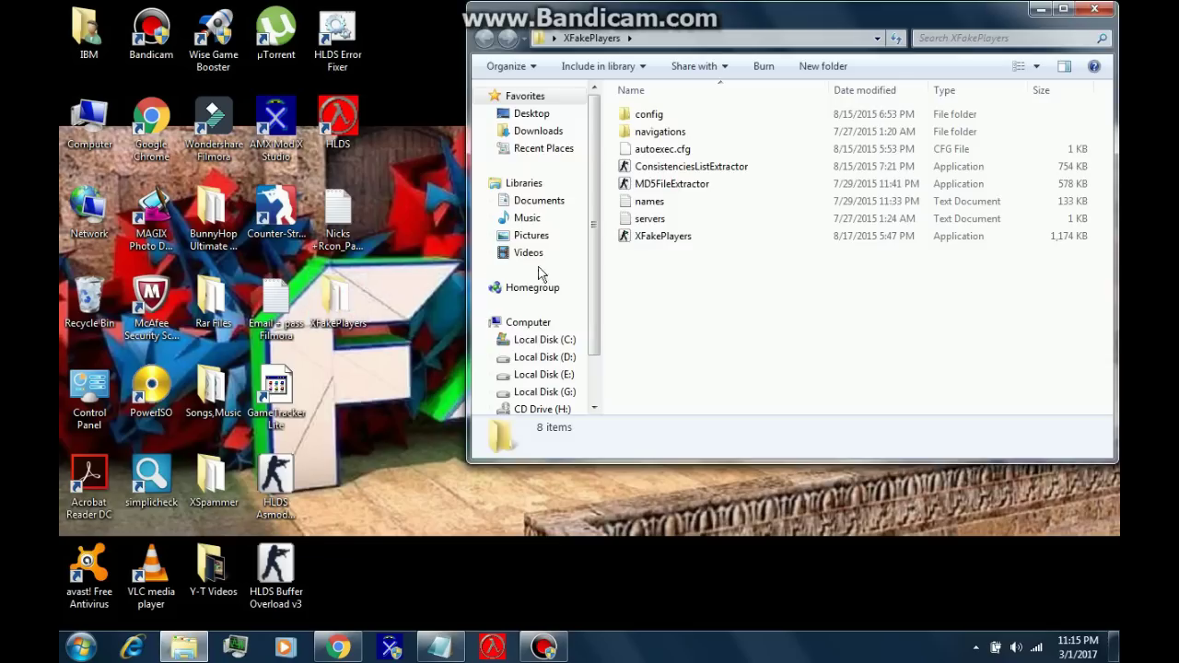
pyautogui.click(662, 237)
# - Return to the Notepad instructions and highlight "Write Ip Of Server" in step 3
pyautogui.click(442, 648)
pyautogui.click(442, 648)
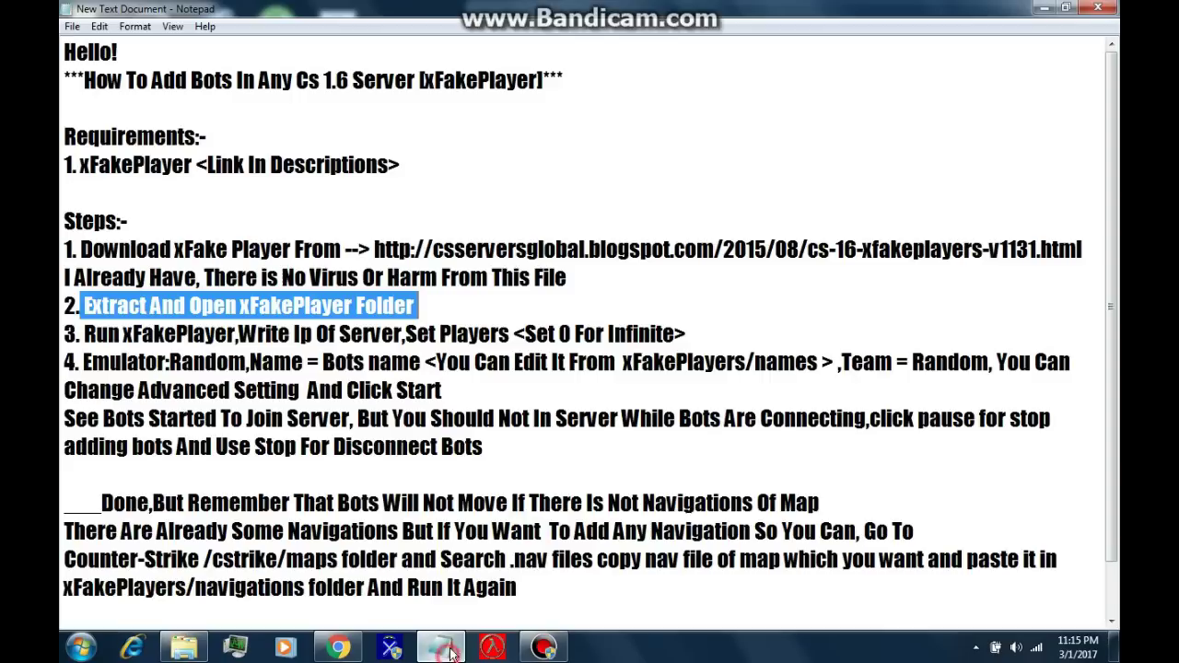
pyautogui.moveTo(712, 330); pyautogui.dragTo(402, 333)
pyautogui.click(83, 339)
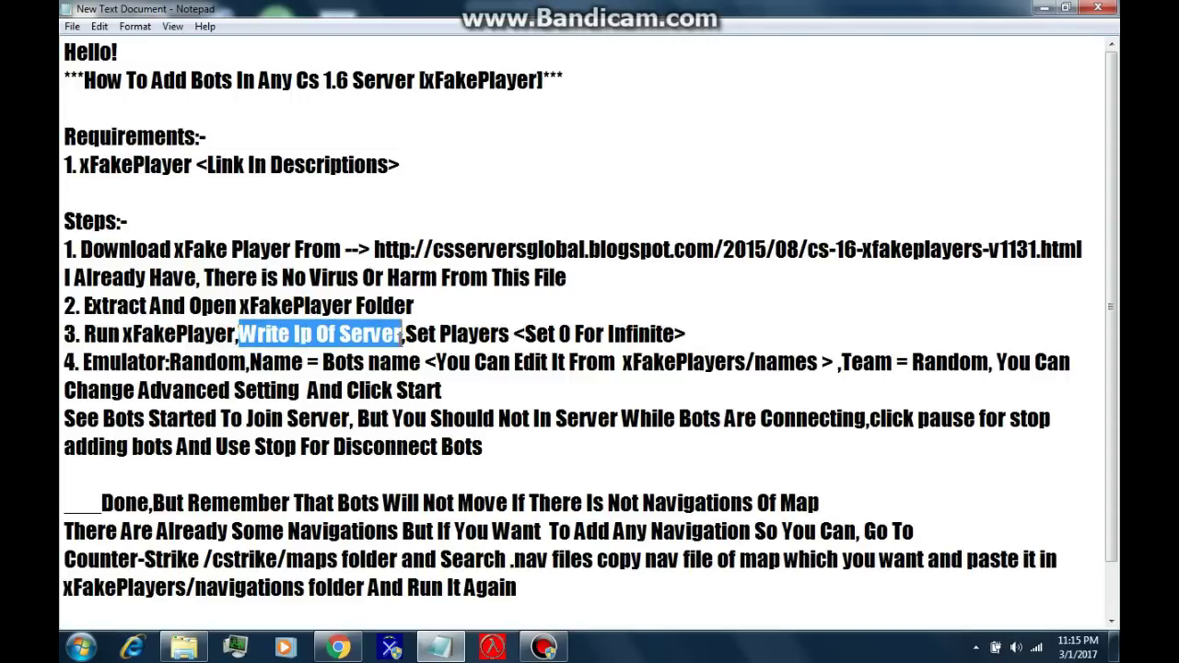
# - Run the XFakePlayers application from its folder and clear the default address from its server list
pyautogui.click(1044, 8)
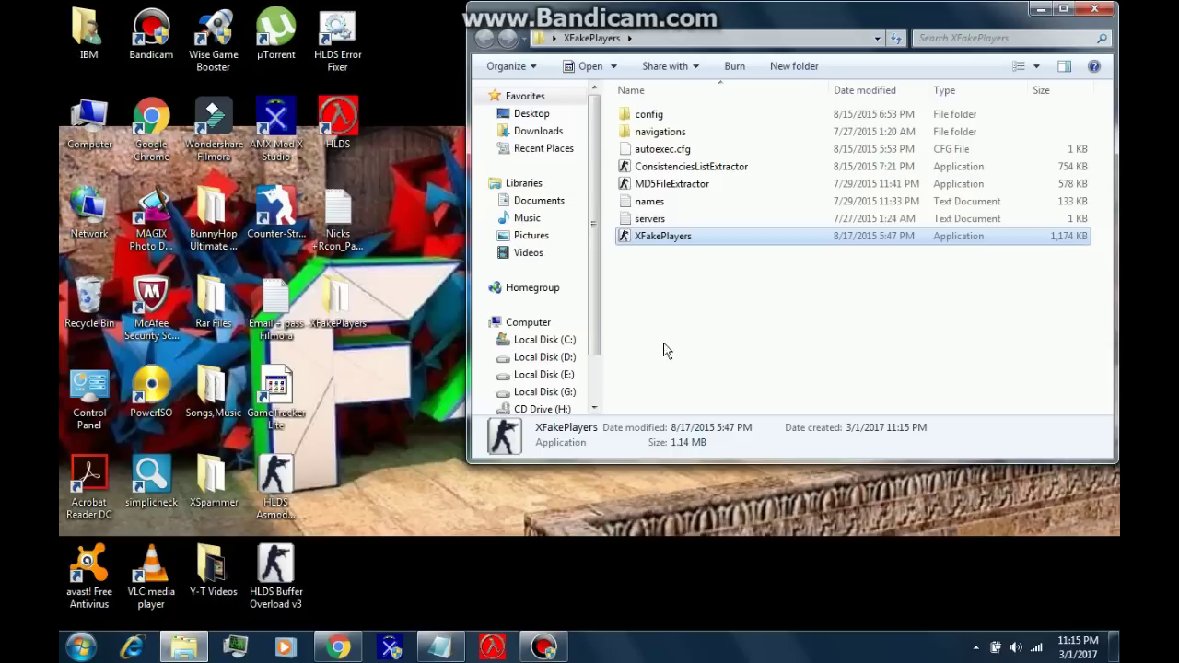
pyautogui.doubleClick(682, 237)
pyautogui.click(640, 337)
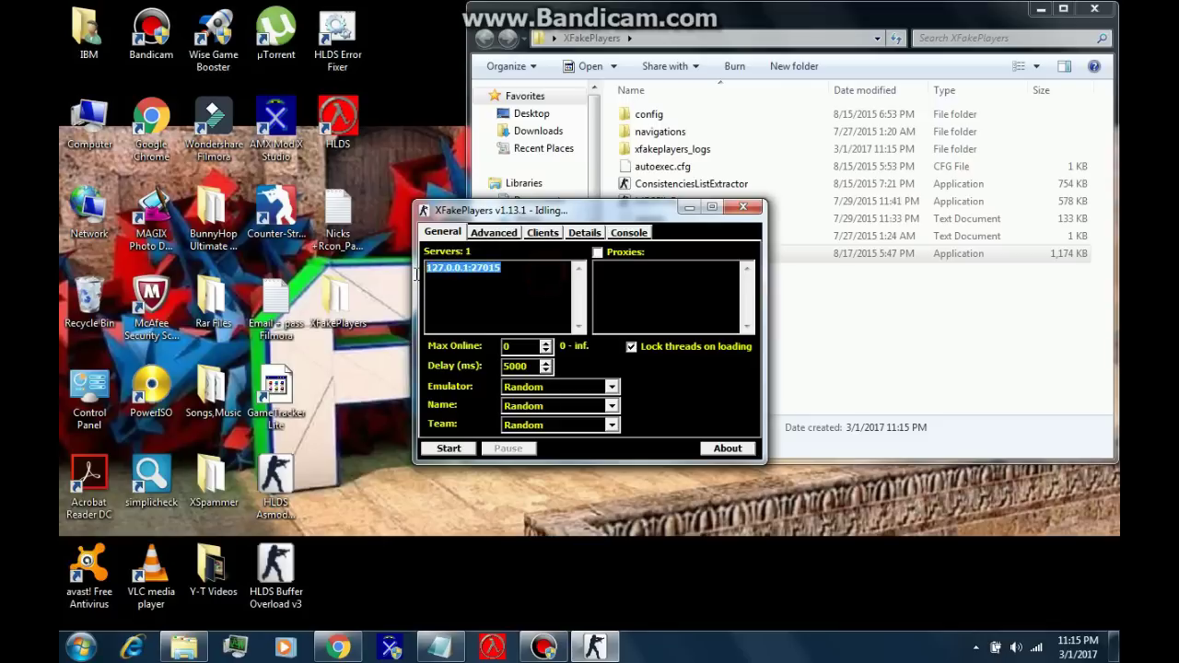
pyautogui.press('BackSpace')
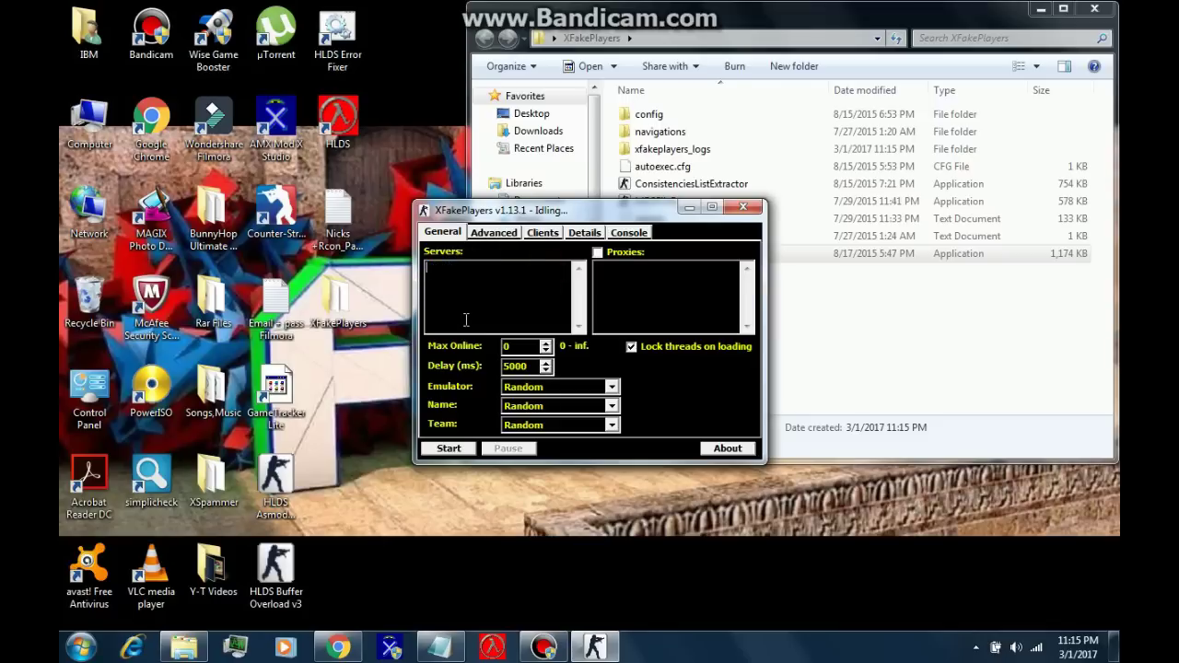
pyautogui.rightClick(394, 252)
pyautogui.click(410, 293)
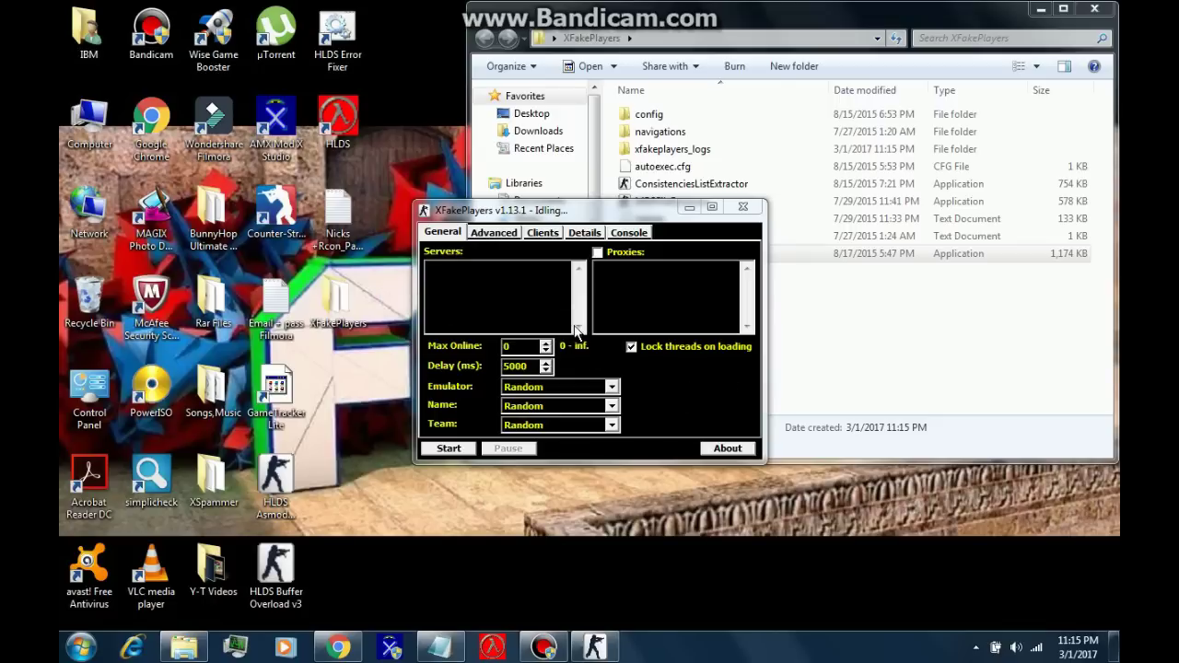
pyautogui.click(512, 282)
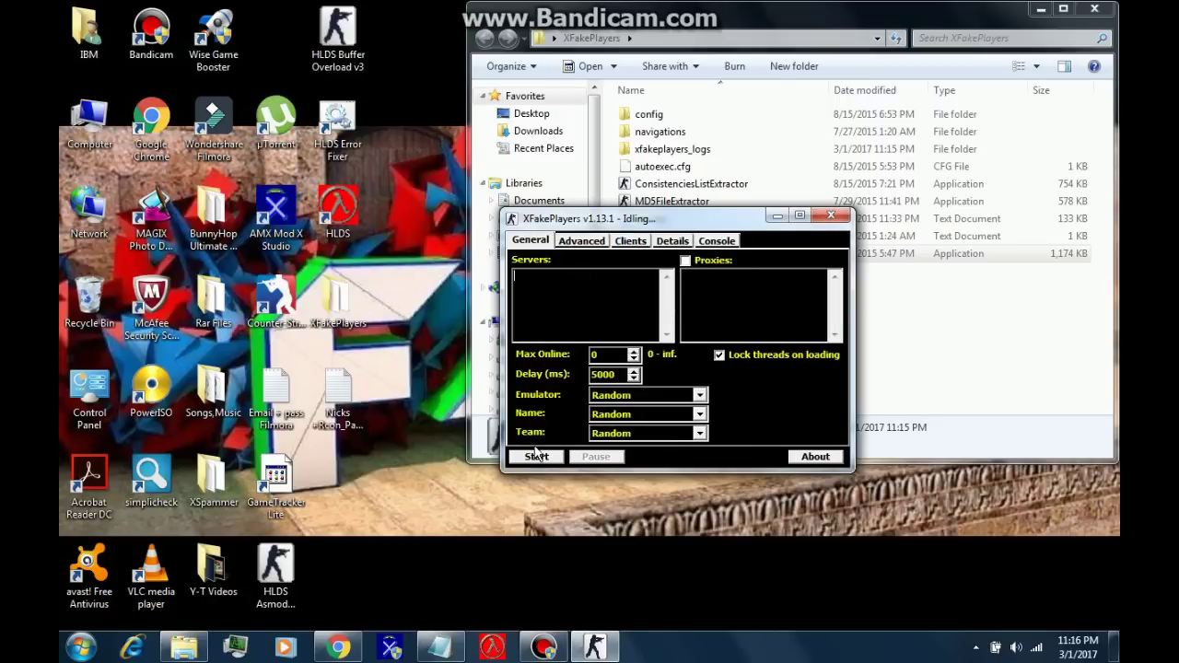
# - Highlight "Set Players" in step 3 of the Notepad instructions, and return to the desktop
pyautogui.click(439, 647)
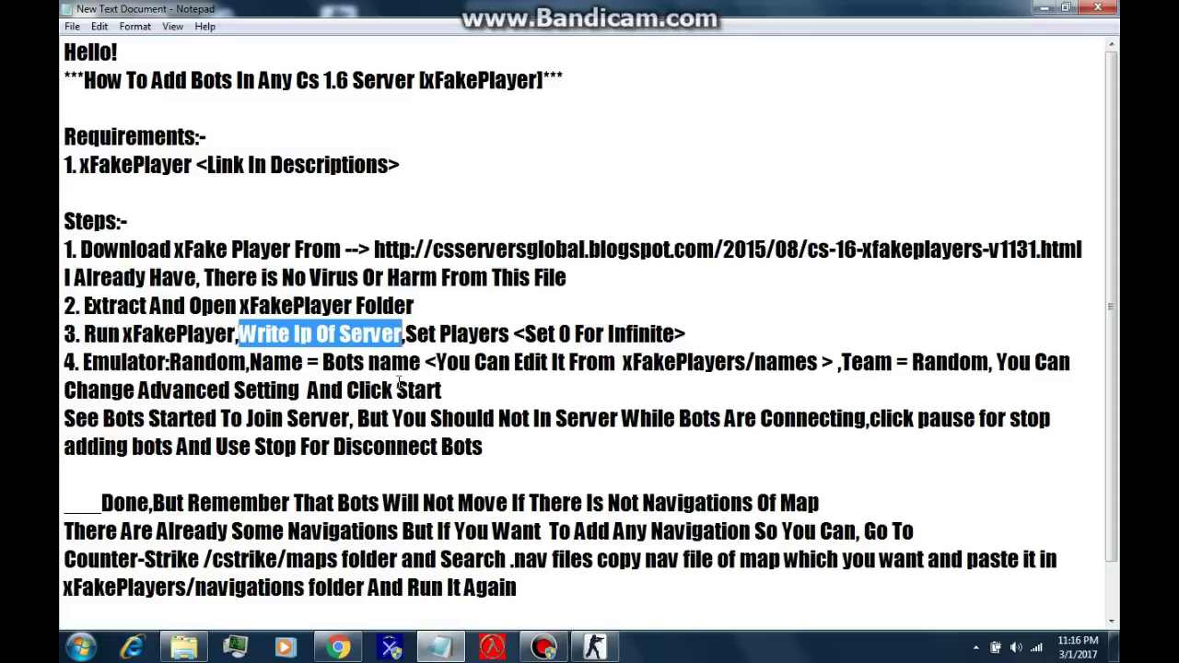
pyautogui.moveTo(406, 335); pyautogui.dragTo(510, 335)
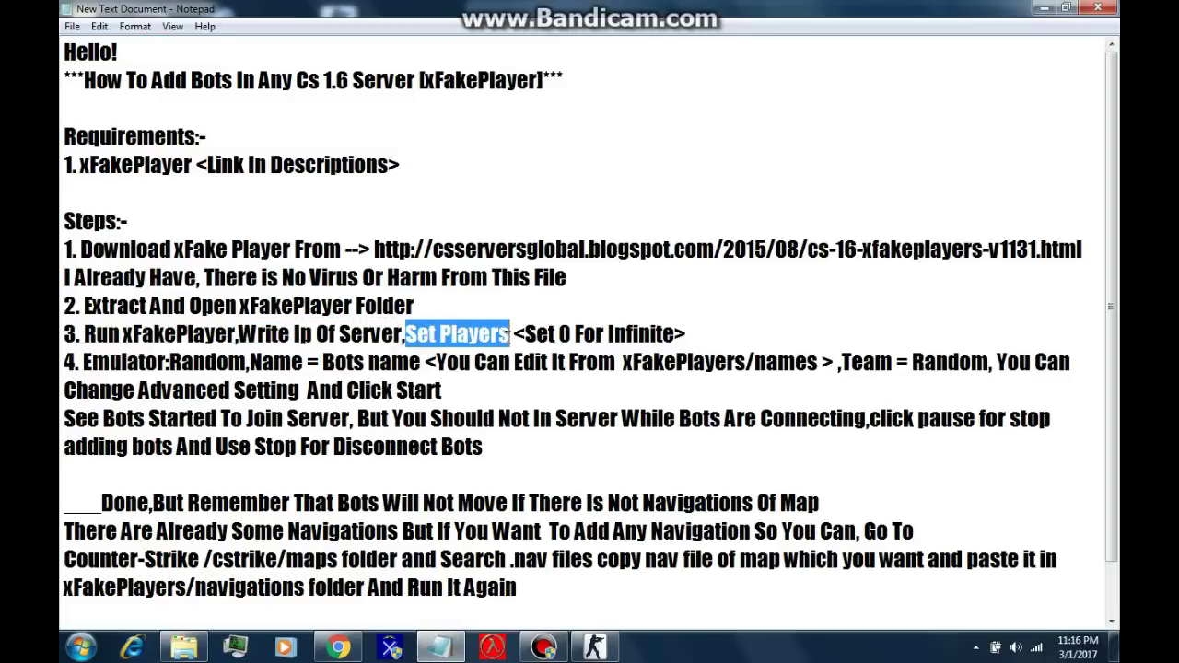
pyautogui.click(1044, 8)
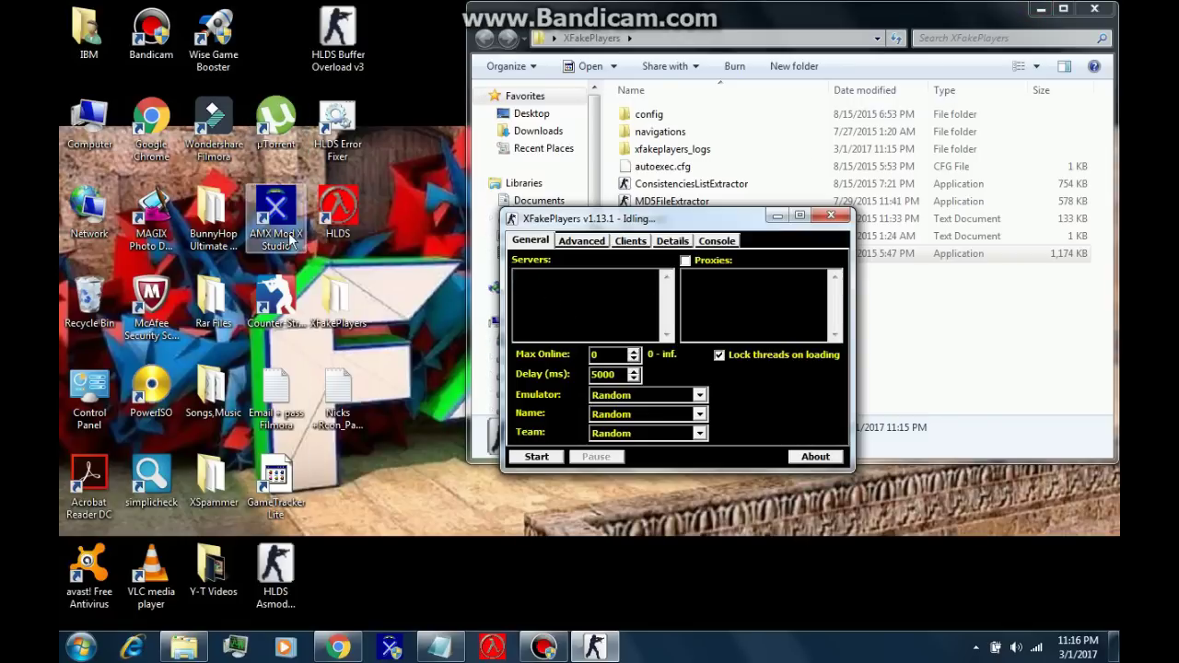
# - Launch Counter-Strike, dismiss its console and open the server browser
pyautogui.doubleClick(274, 299)
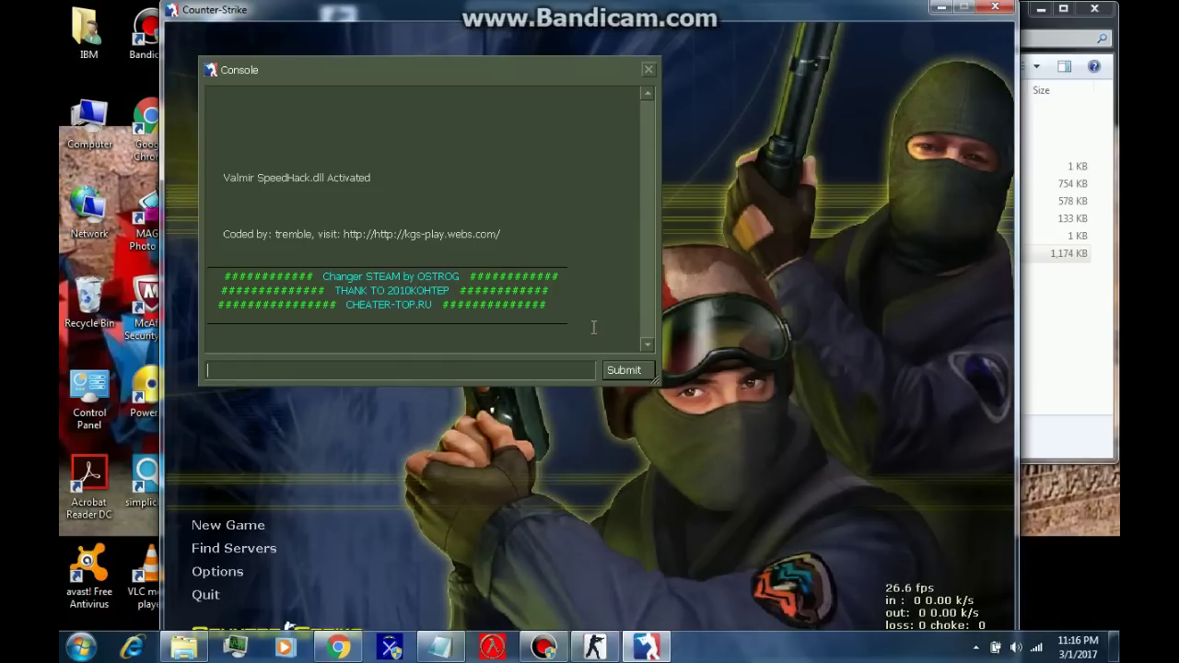
pyautogui.press('`')
pyautogui.click(274, 554)
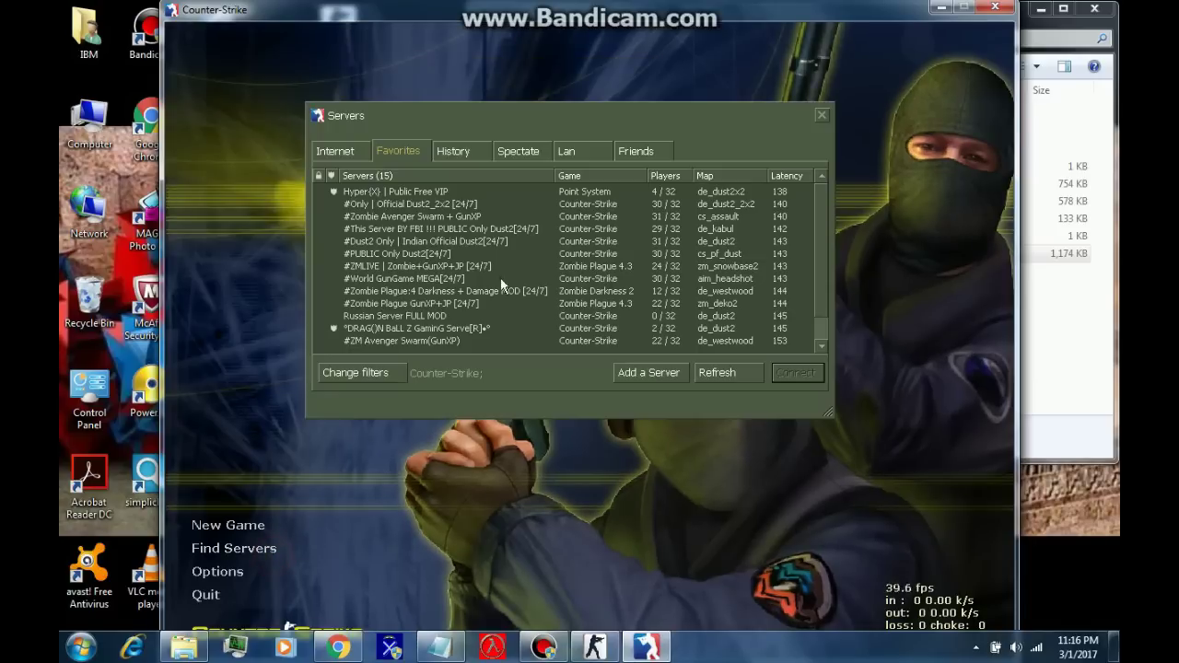
# - Open the server info of "#Zombie Plague:4 Darkness + Damage MOD [24/7]" from the favorite servers
pyautogui.rightClick(350, 215)
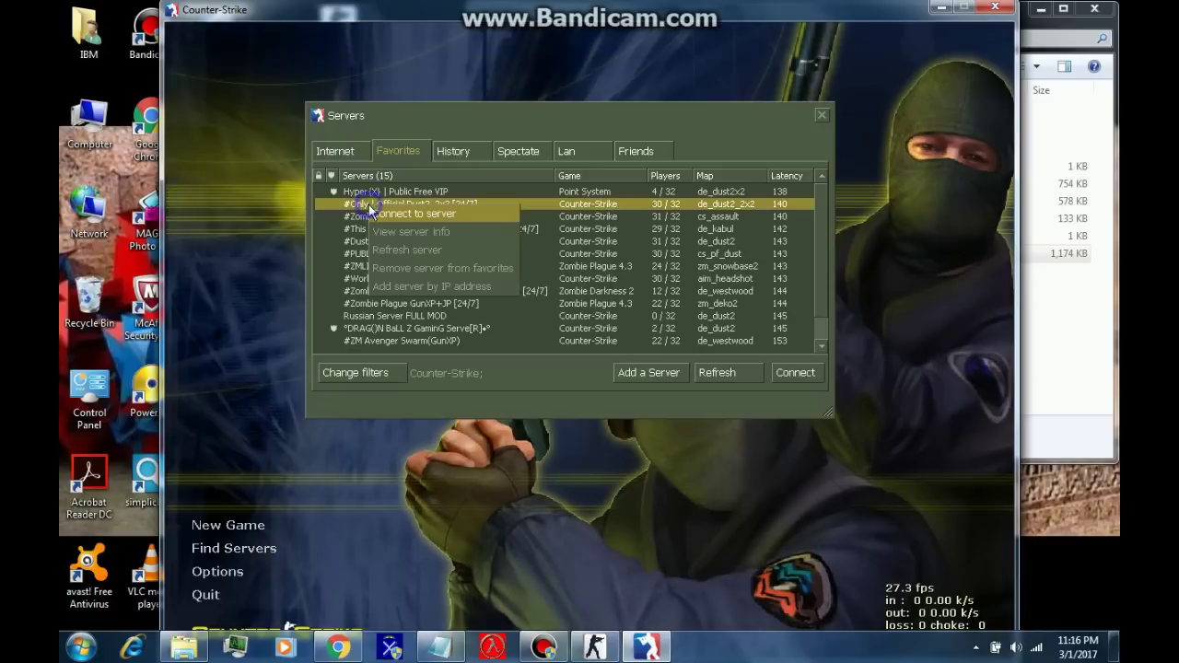
pyautogui.click(358, 241)
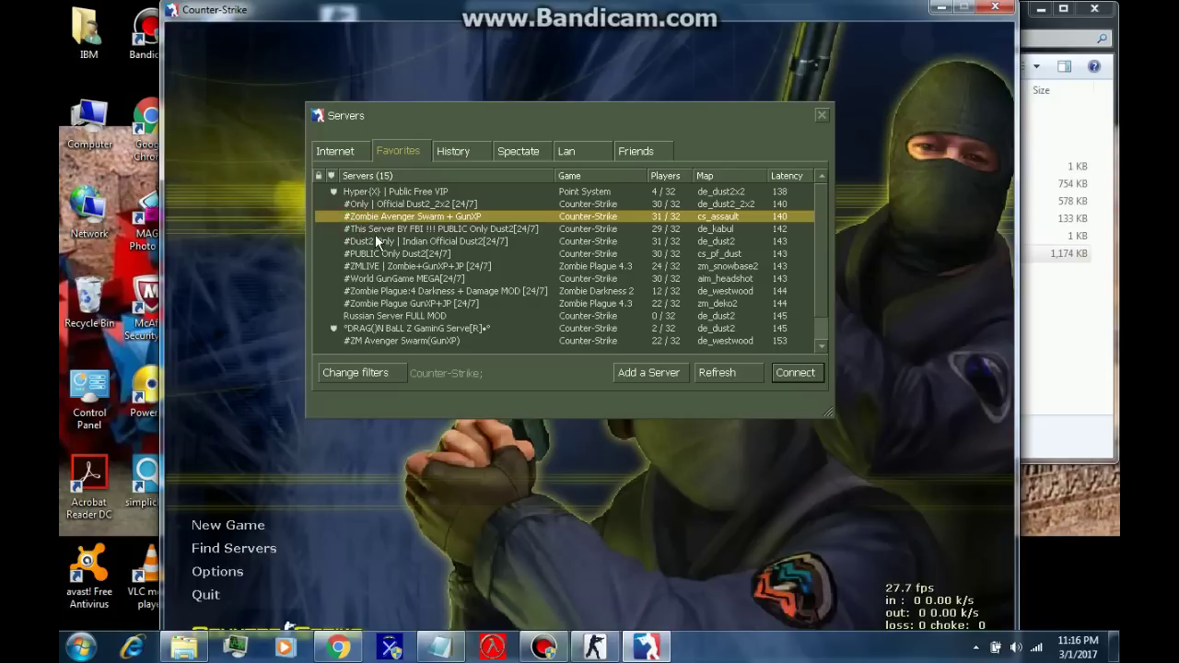
pyautogui.rightClick(369, 293)
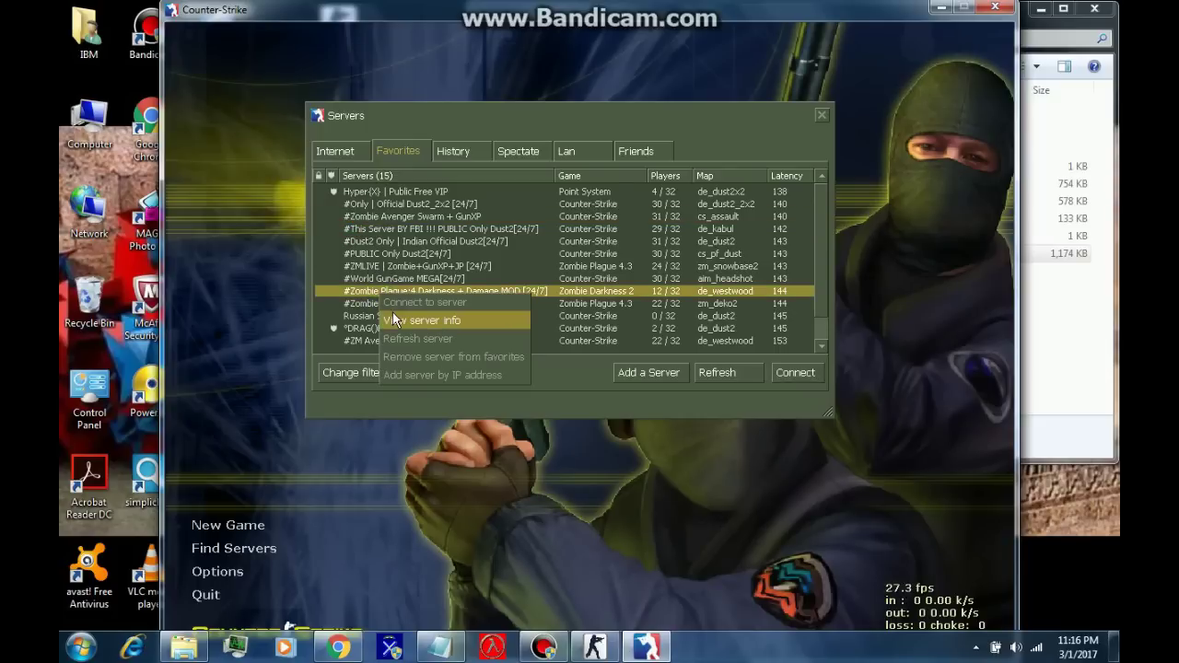
pyautogui.click(394, 313)
# - Refresh the server's info, examine its player list sorted by time, and close the info window
pyautogui.click(636, 498)
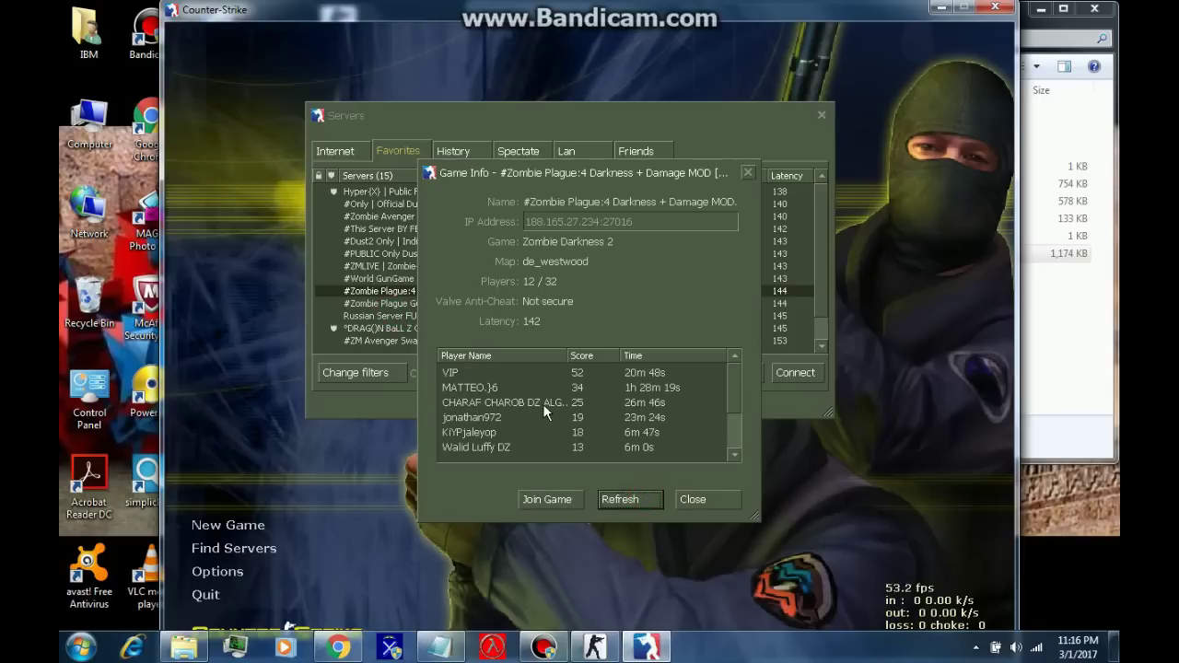
pyautogui.click(617, 498)
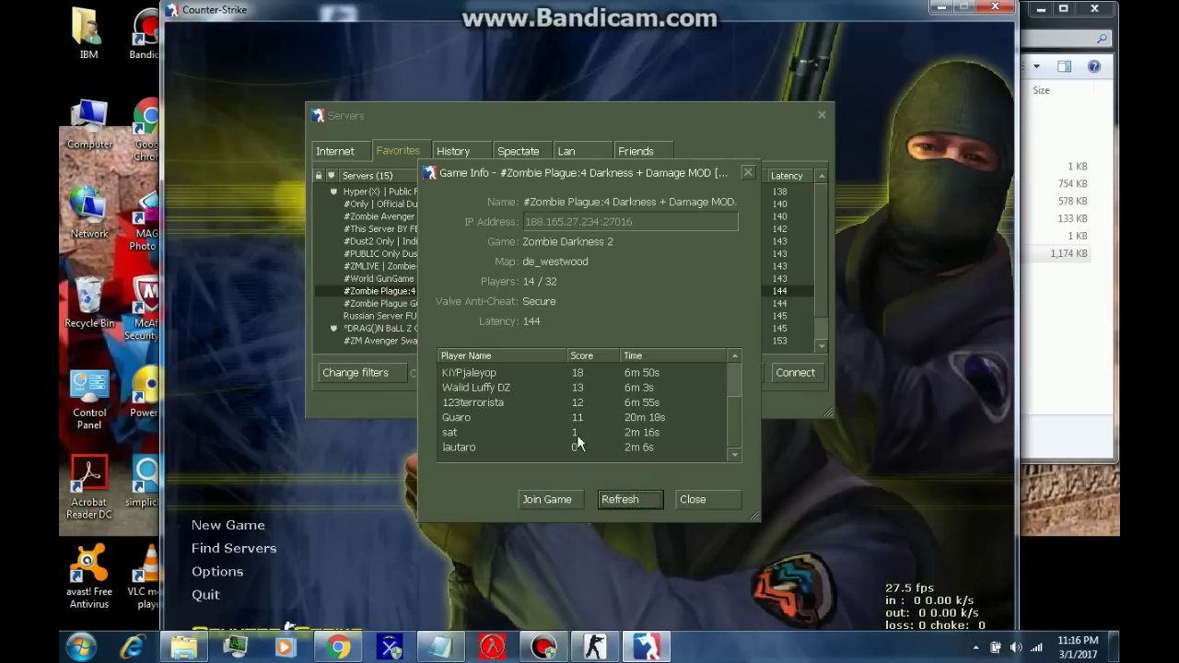
pyautogui.click(635, 356)
pyautogui.scroll(-2, 629, 391)
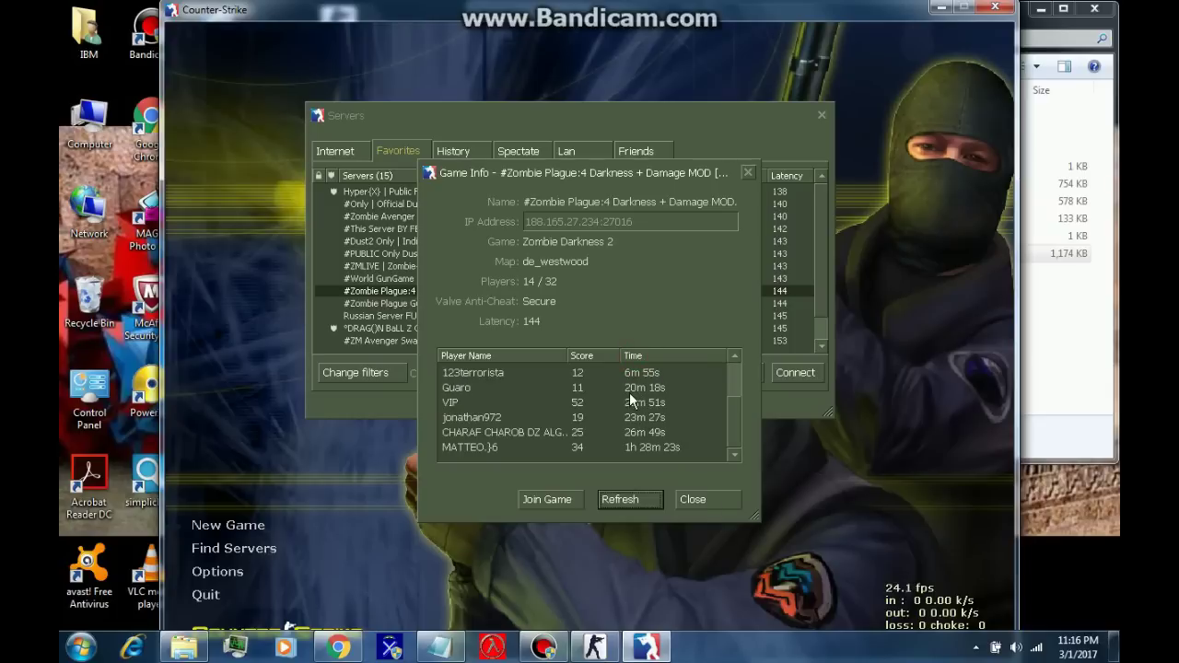
pyautogui.scroll(1, 631, 378)
pyautogui.scroll(1, 641, 383)
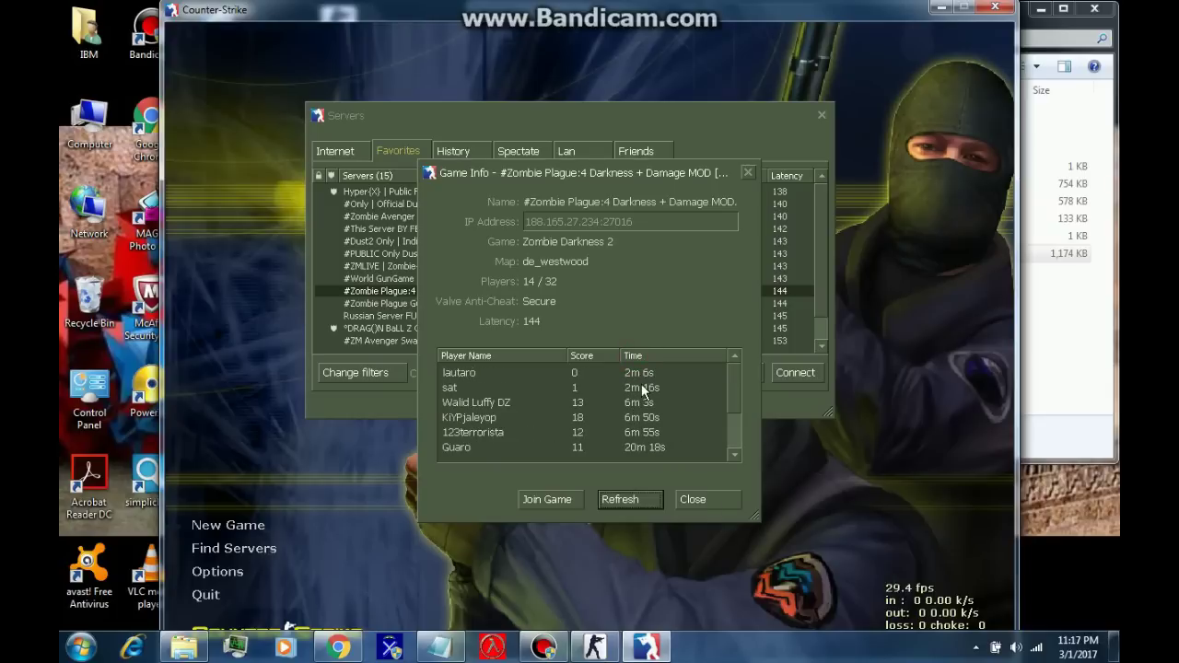
pyautogui.click(617, 500)
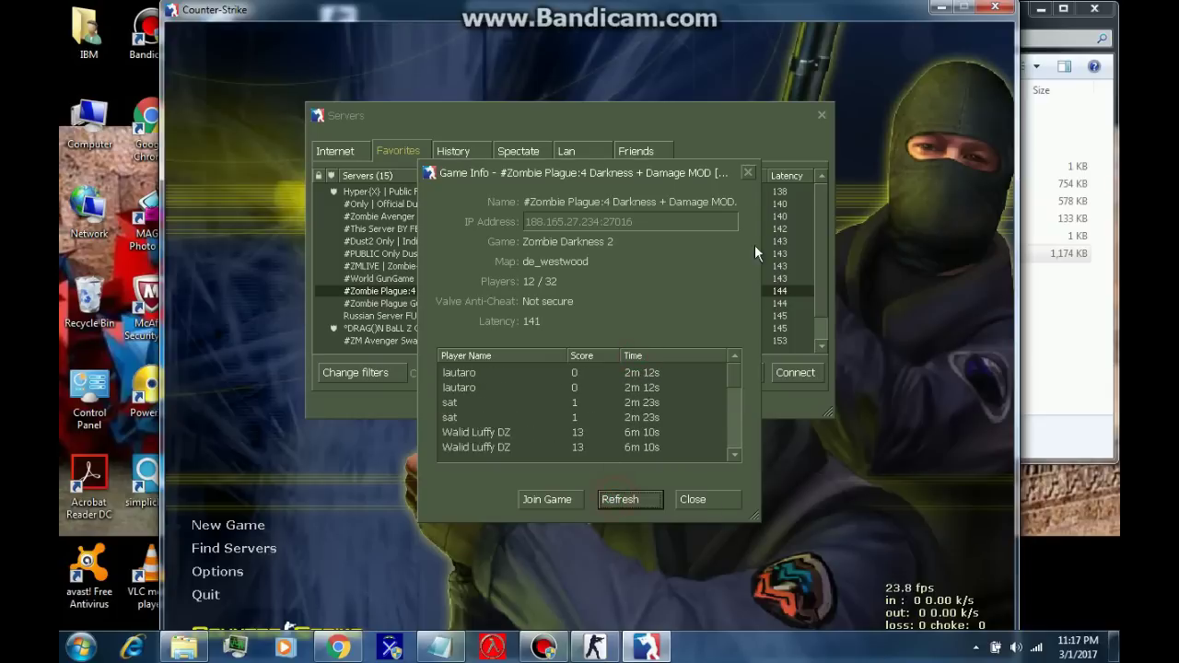
pyautogui.click(747, 172)
pyautogui.click(941, 8)
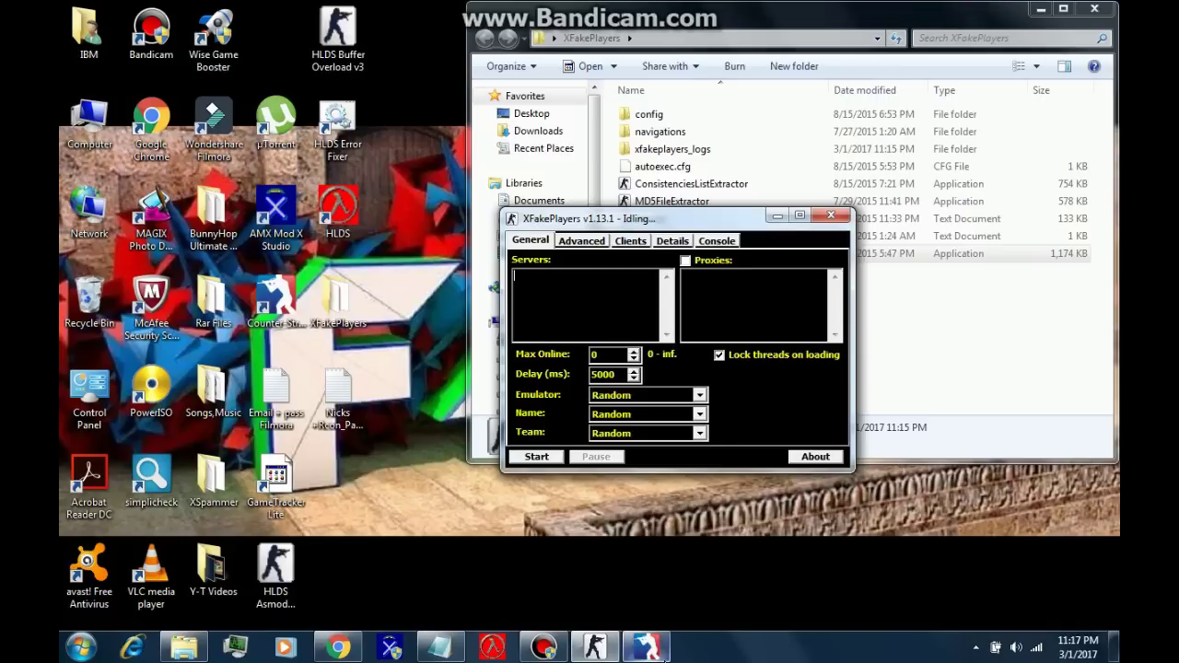
# - Copy the IP address from the "#Zombie Plague:4 Darkness + Damage MOD" server info in Counter-Strike and add 188.165.27.234:27016 to the XFakePlayers server list
pyautogui.click(647, 648)
pyautogui.rightClick(601, 291)
pyautogui.click(620, 317)
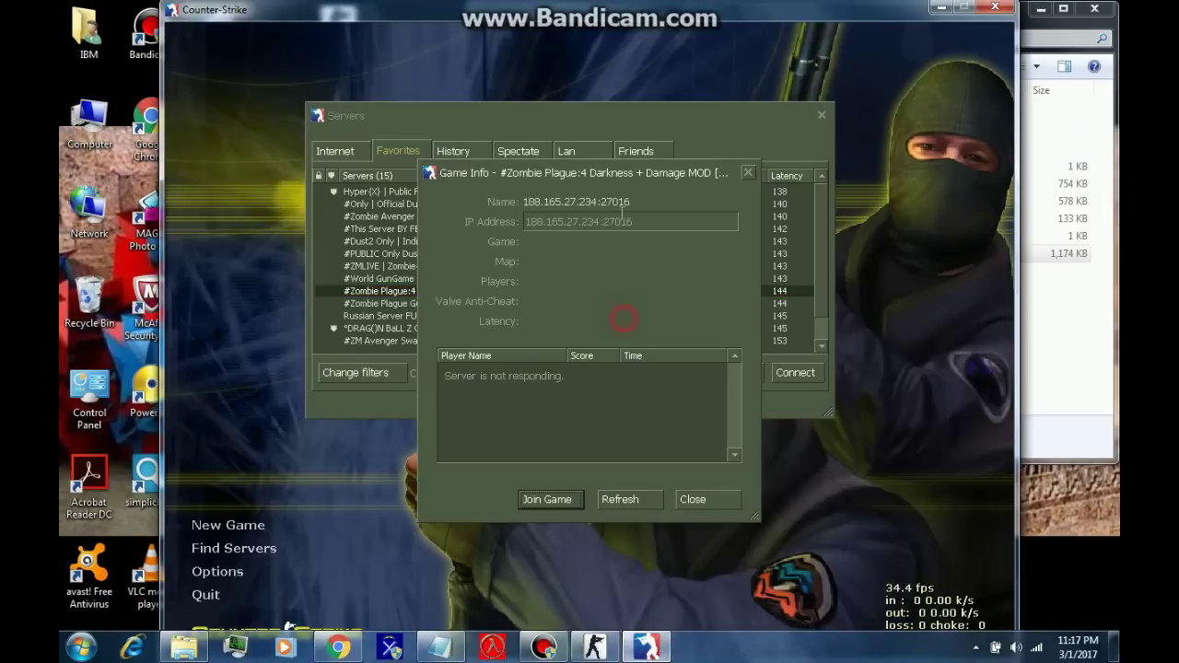
pyautogui.moveTo(592, 221); pyautogui.dragTo(525, 222)
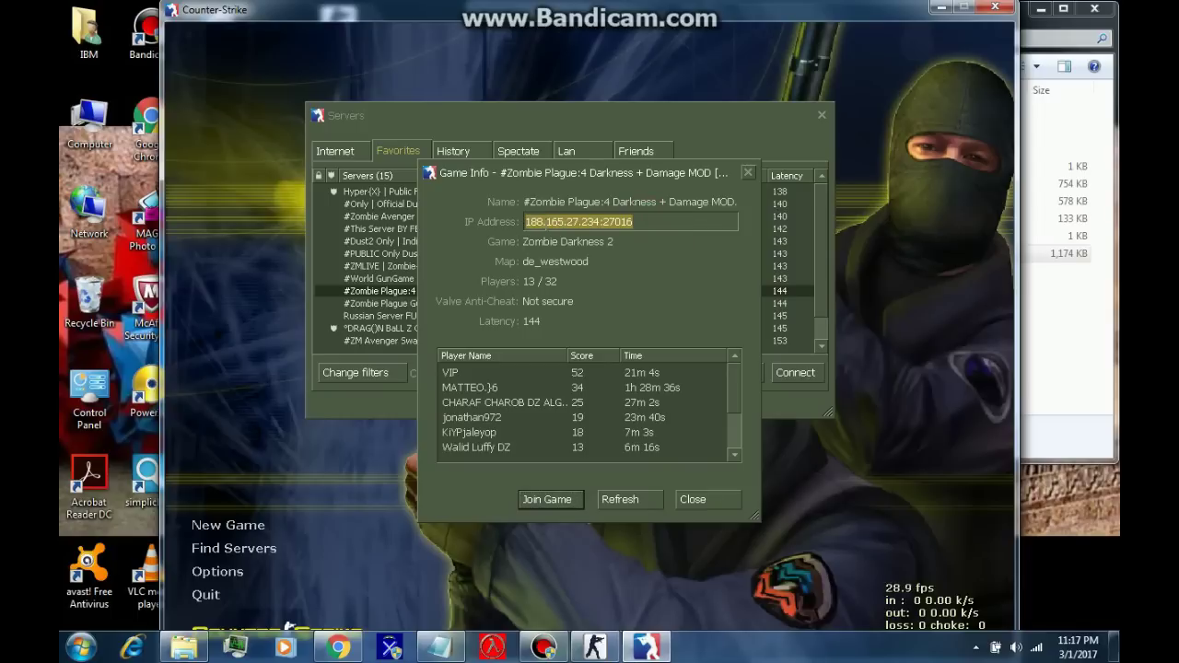
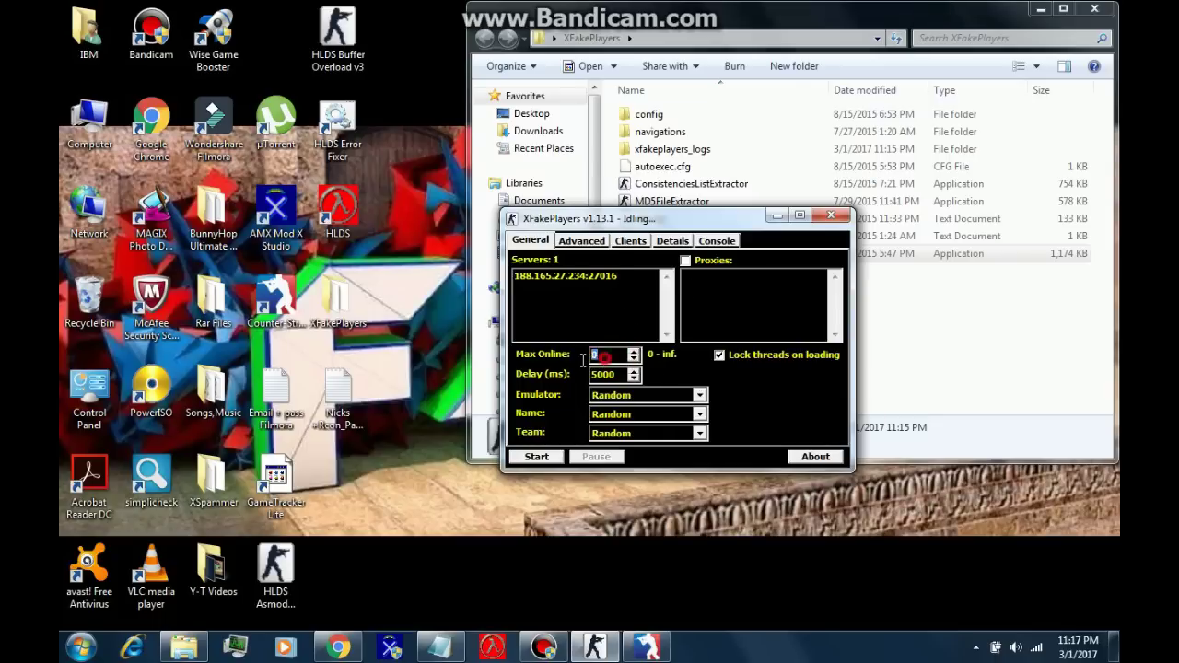
# - Set the maximum number of online bots to 11 and keep the emulator on Random
pyautogui.doubleClick(605, 356)
pyautogui.click(593, 398)
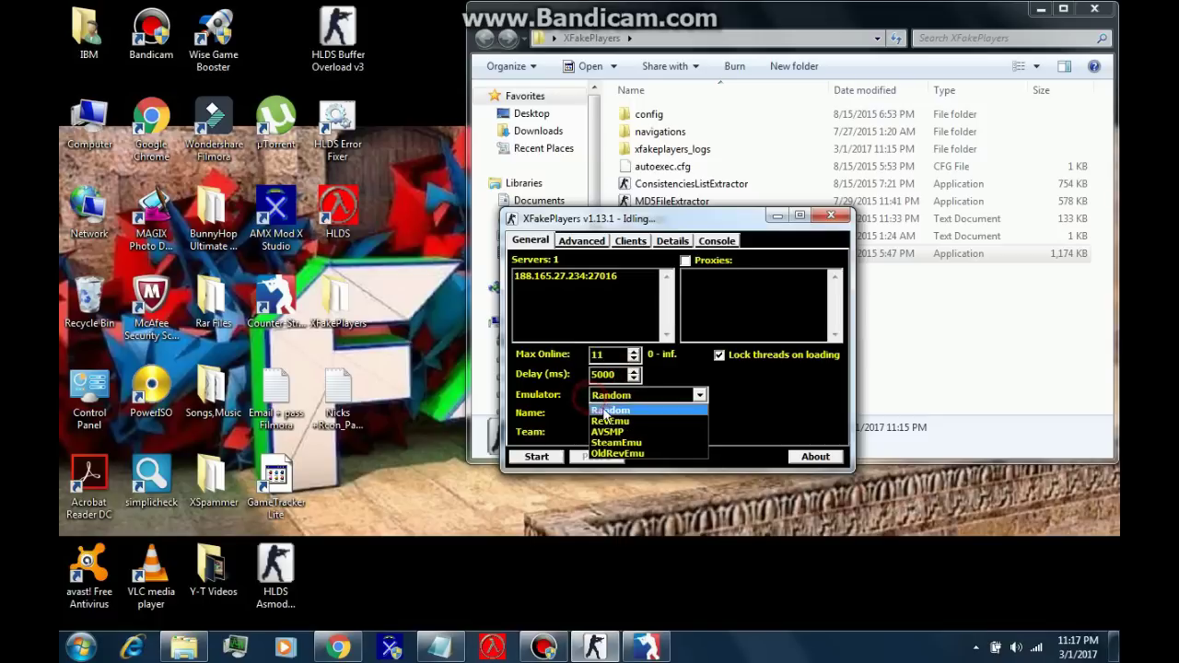
pyautogui.click(600, 411)
# - Set the bots' Name option to Random From List, look through the list of names, and close it
pyautogui.click(603, 415)
pyautogui.click(604, 430)
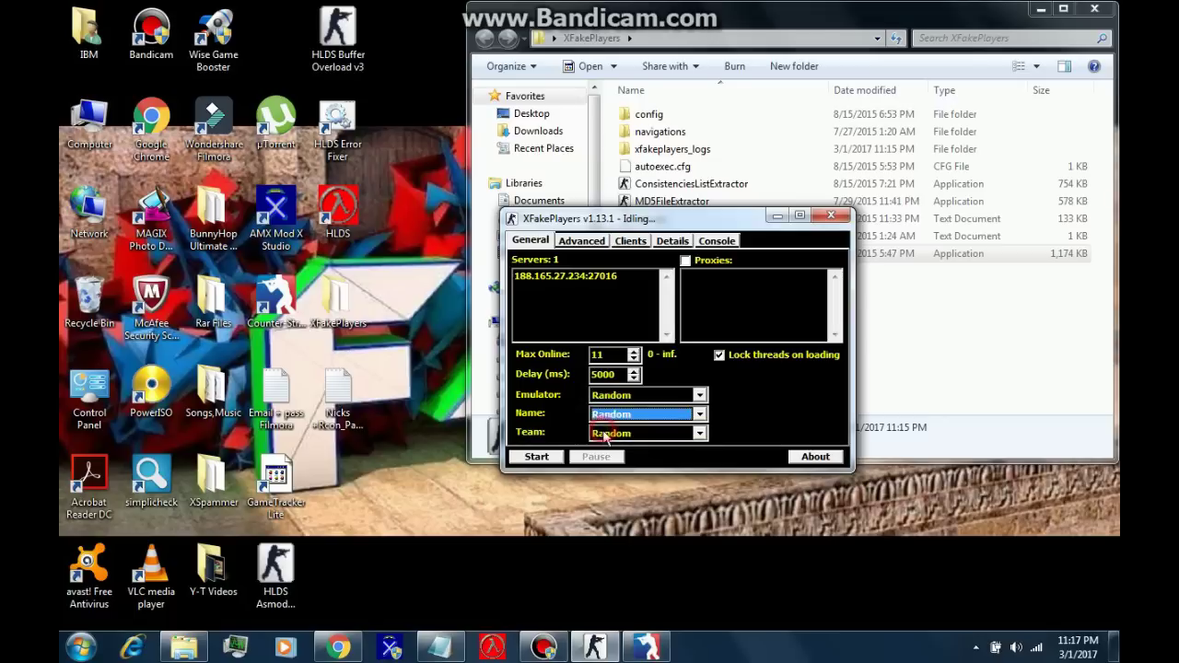
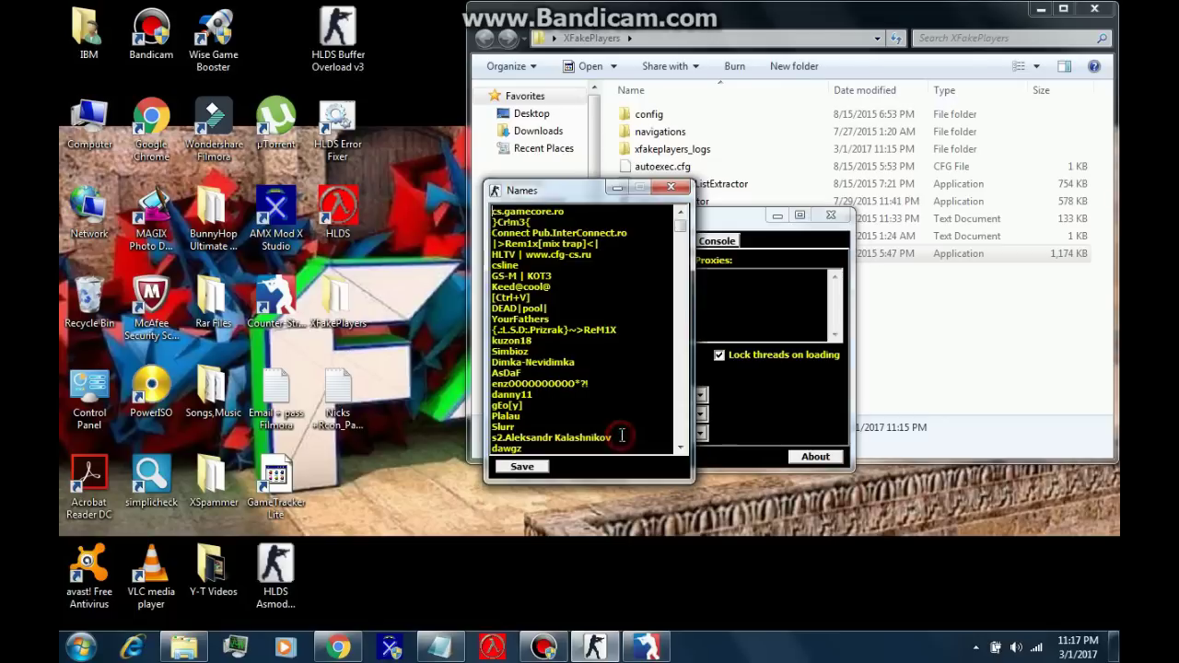
pyautogui.moveTo(492, 212); pyautogui.dragTo(636, 461)
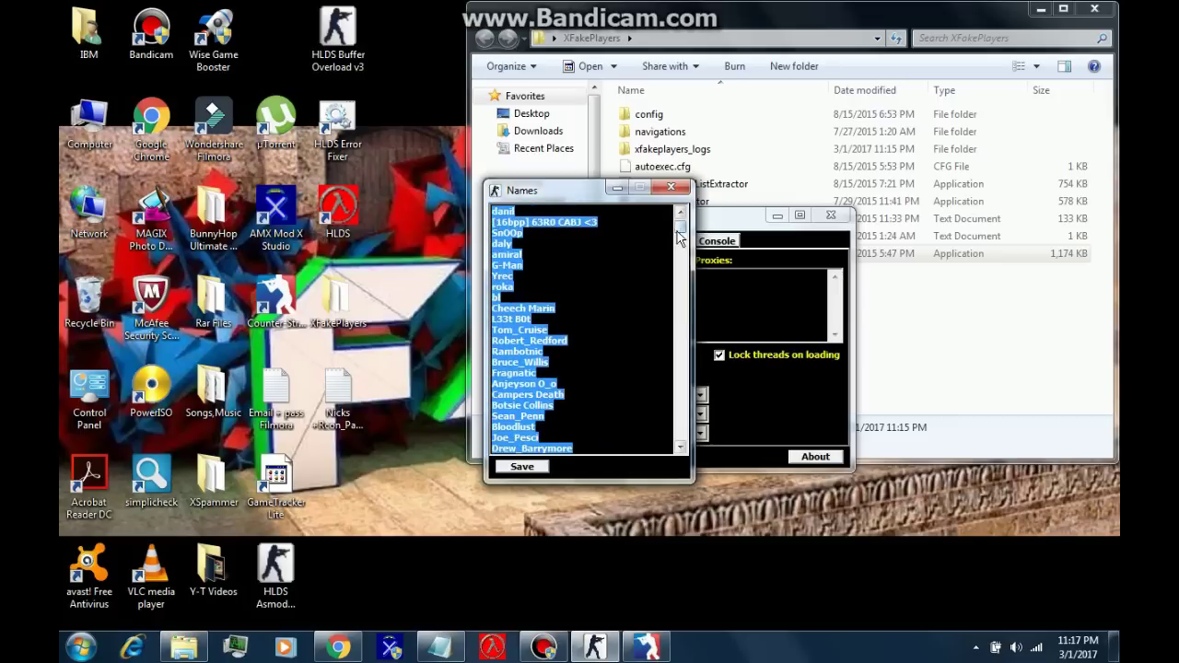
pyautogui.moveTo(679, 237); pyautogui.dragTo(677, 550)
pyautogui.click(671, 187)
pyautogui.click(651, 414)
pyautogui.click(645, 440)
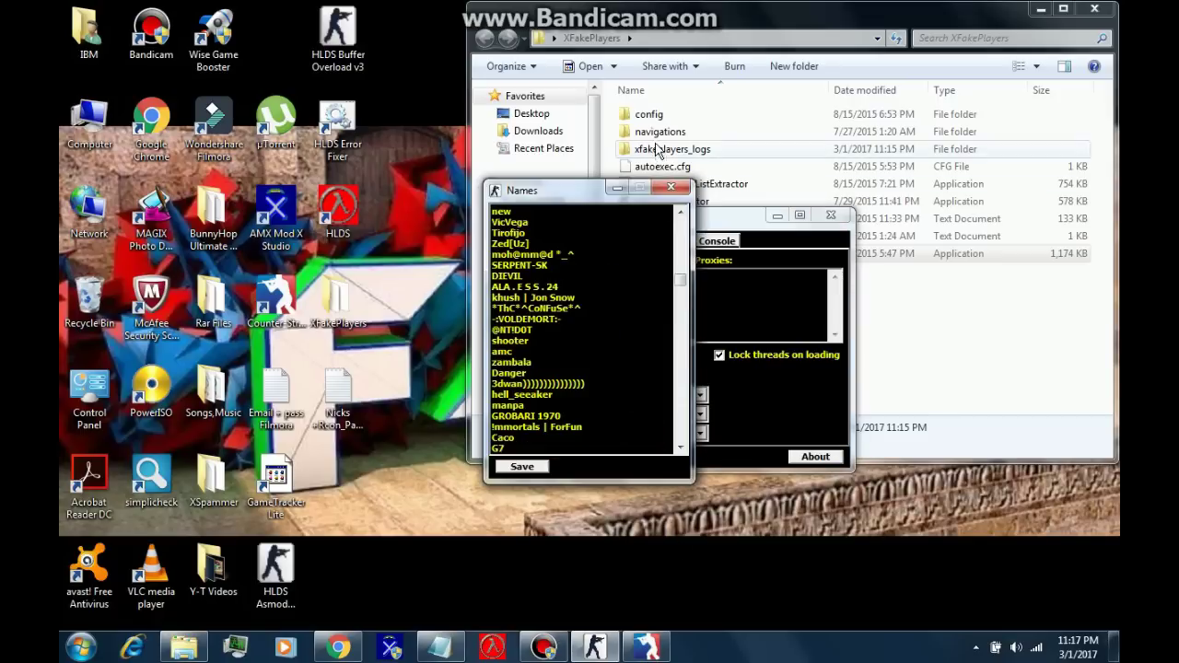
pyautogui.click(671, 187)
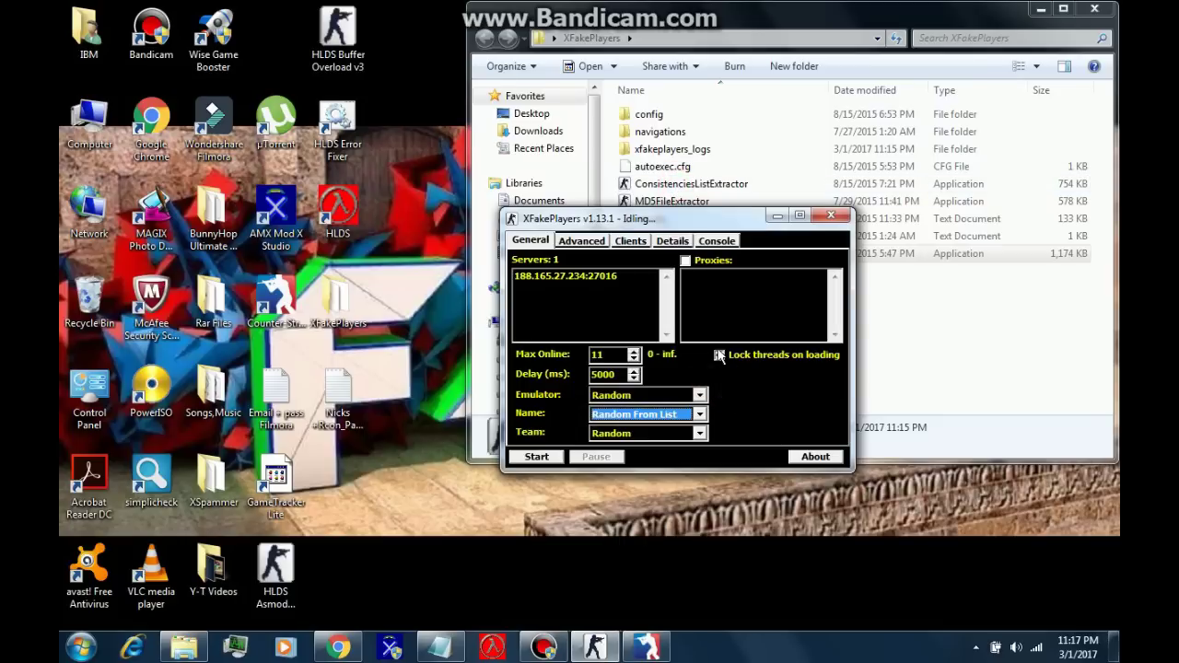
# - Locate the names file in the XFakePlayers folder, and highlight the step 4 instructions about bot names in Notepad
pyautogui.click(778, 216)
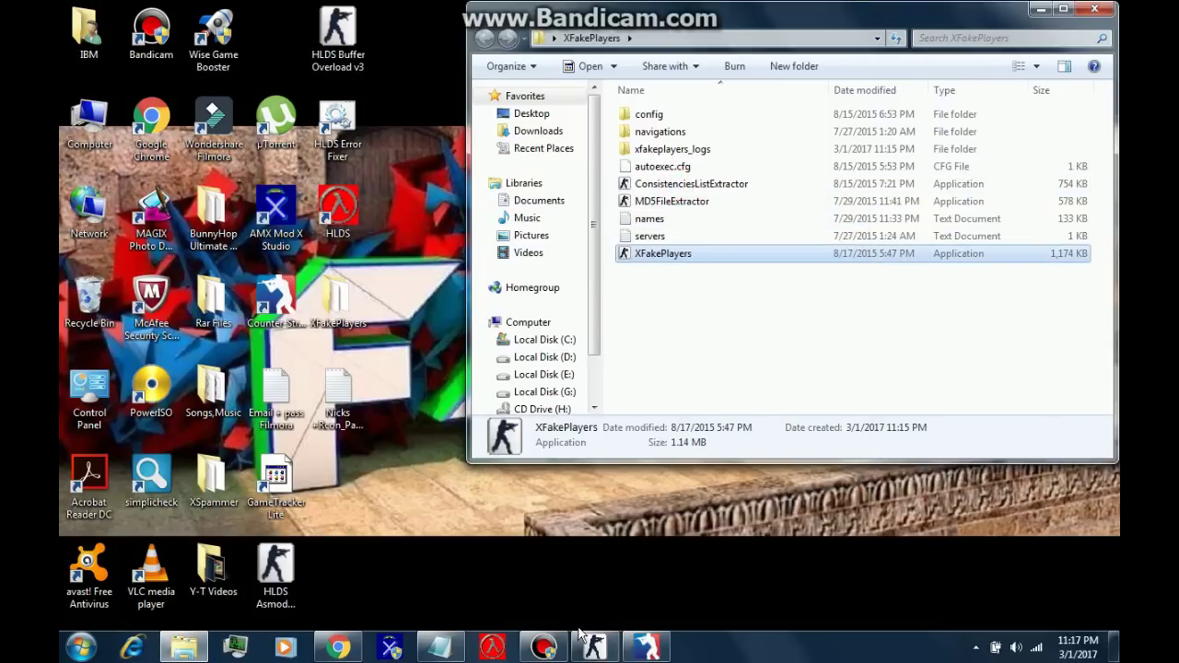
pyautogui.click(656, 219)
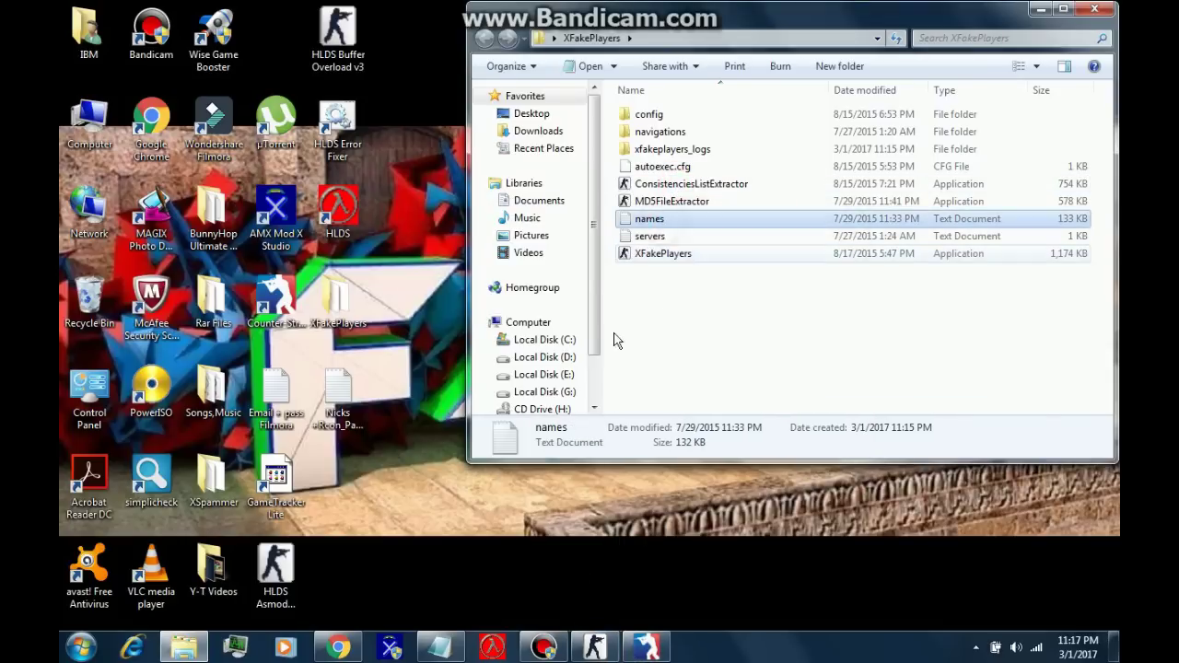
pyautogui.click(444, 647)
pyautogui.moveTo(528, 333); pyautogui.dragTo(675, 334)
pyautogui.click(368, 363)
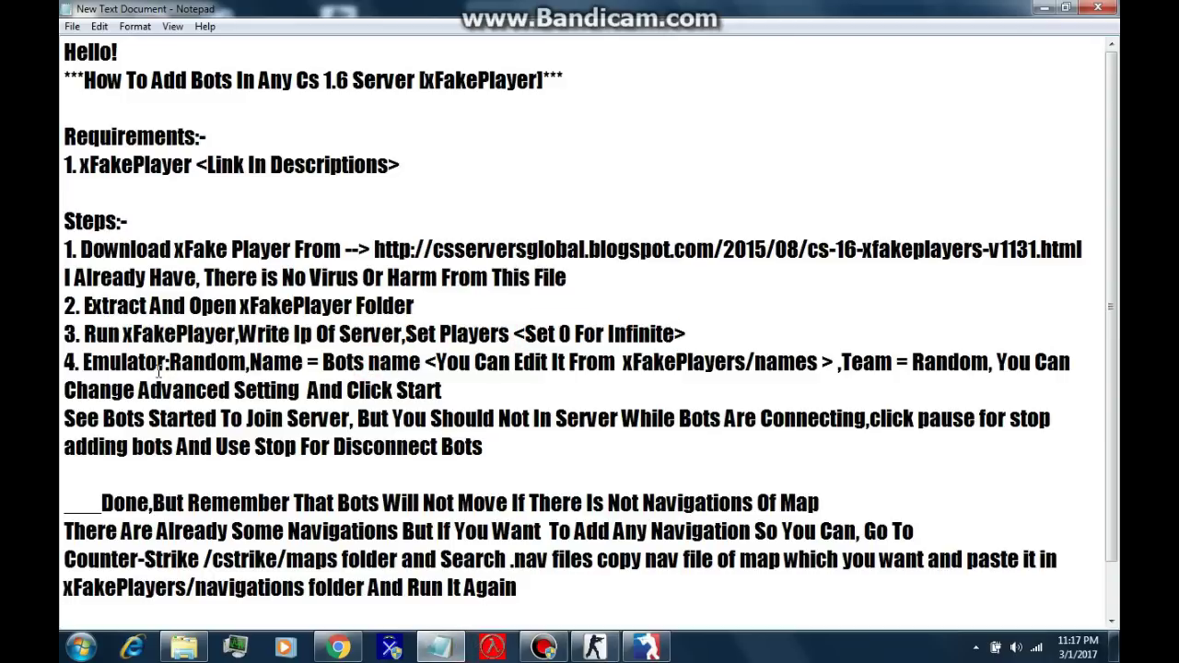
pyautogui.moveTo(93, 362); pyautogui.dragTo(430, 362)
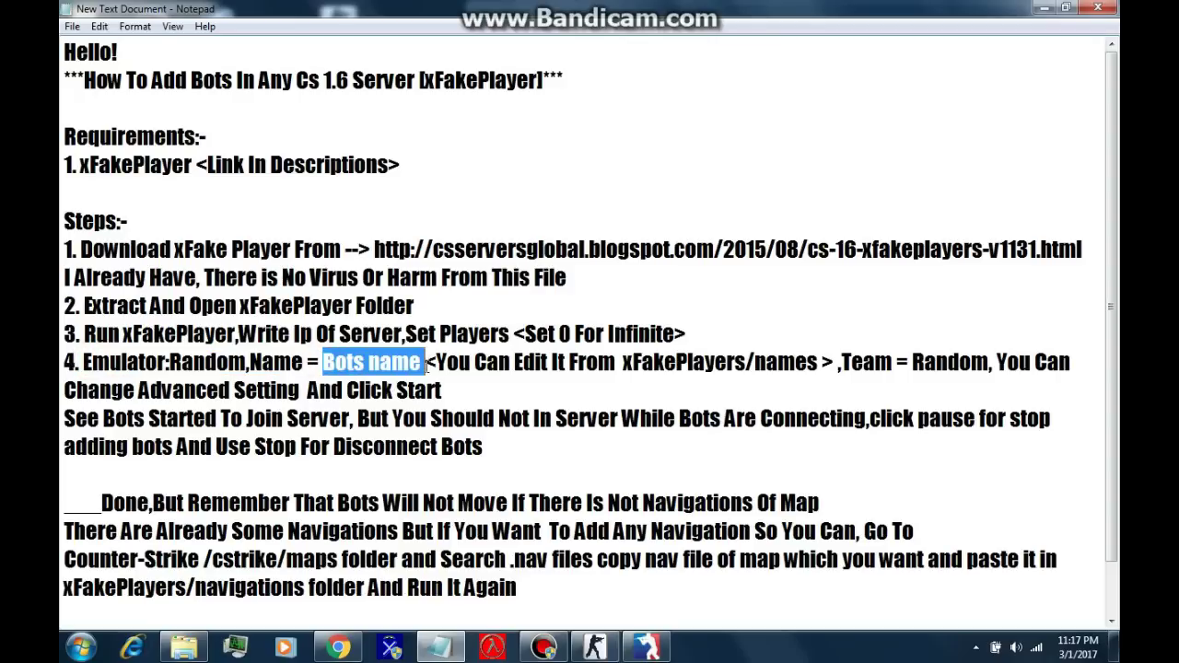
pyautogui.moveTo(437, 362); pyautogui.dragTo(818, 362)
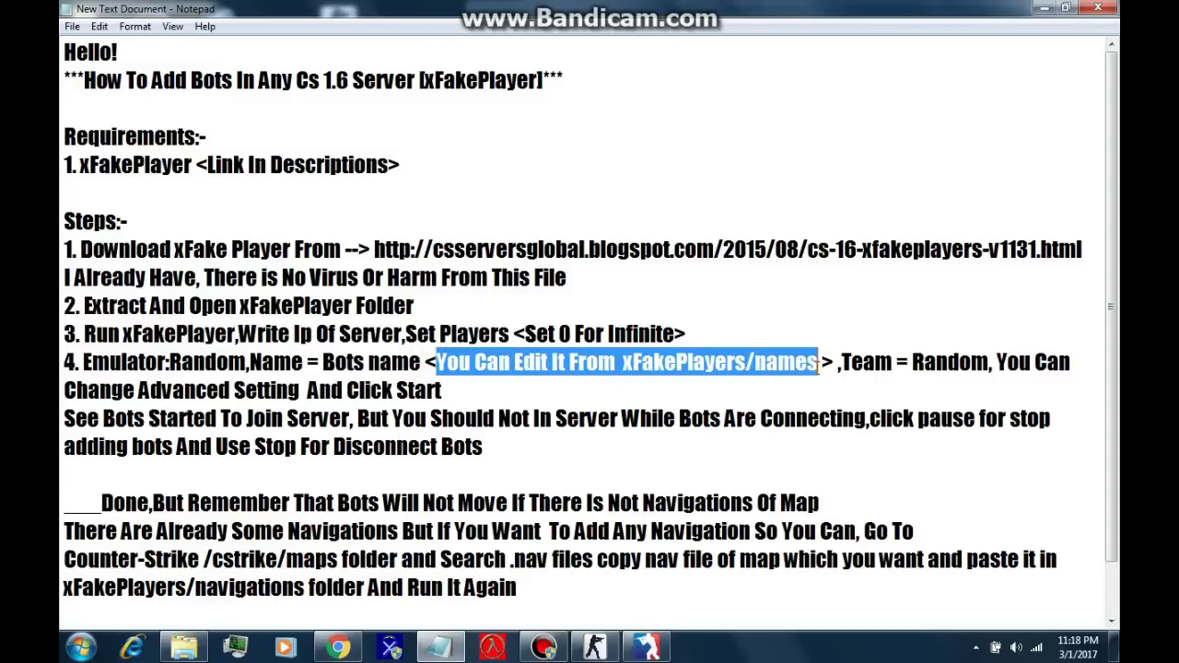
# - Open the names file from the XFakePlayers folder, replace its first entry with "ww...ww.", and close it with the change saved
pyautogui.click(1045, 10)
pyautogui.click(700, 219)
pyautogui.doubleClick(671, 219)
pyautogui.moveTo(712, 135); pyautogui.dragTo(473, 129)
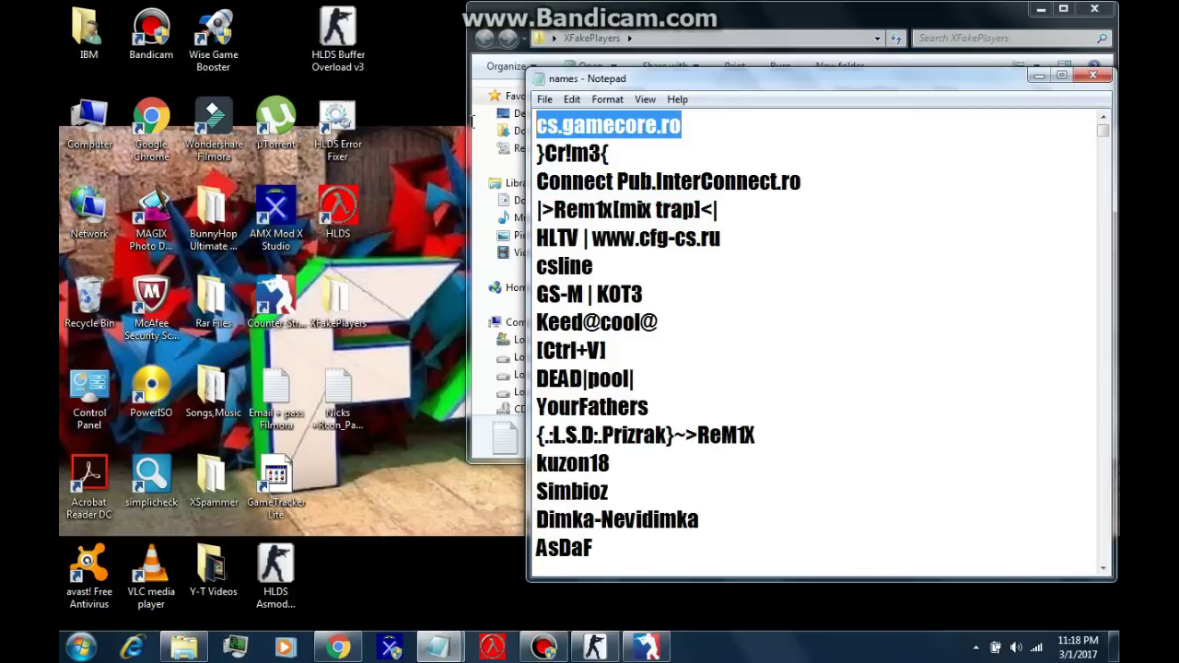
pyautogui.press('Delete')
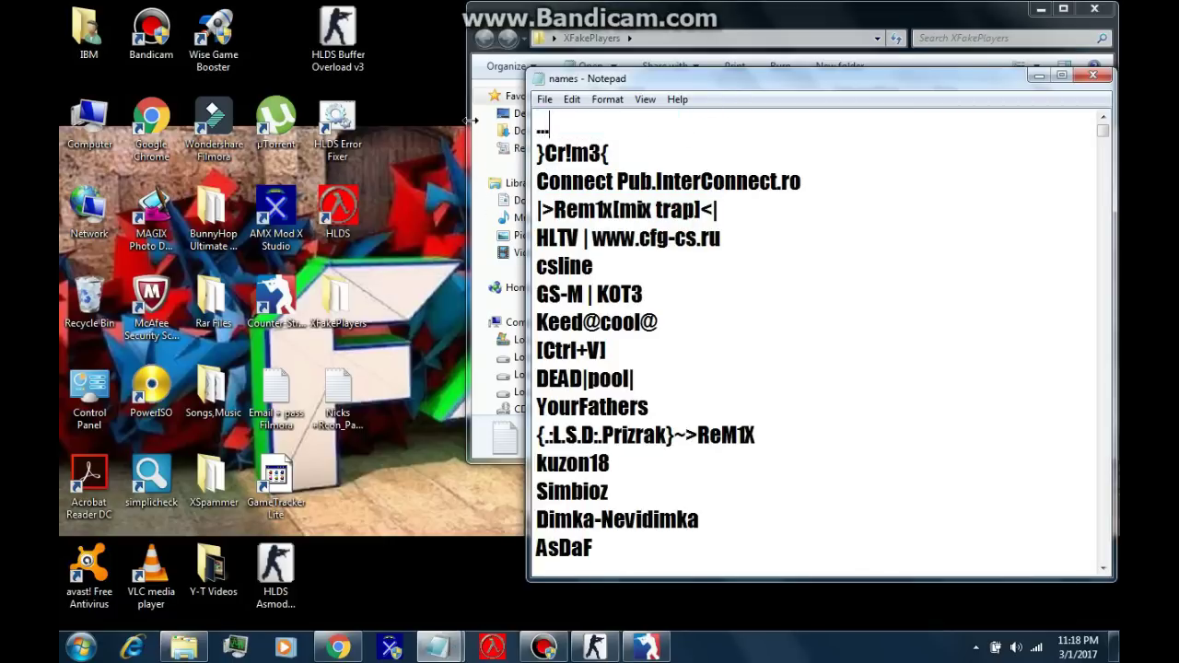
pyautogui.write('ww...ww..')
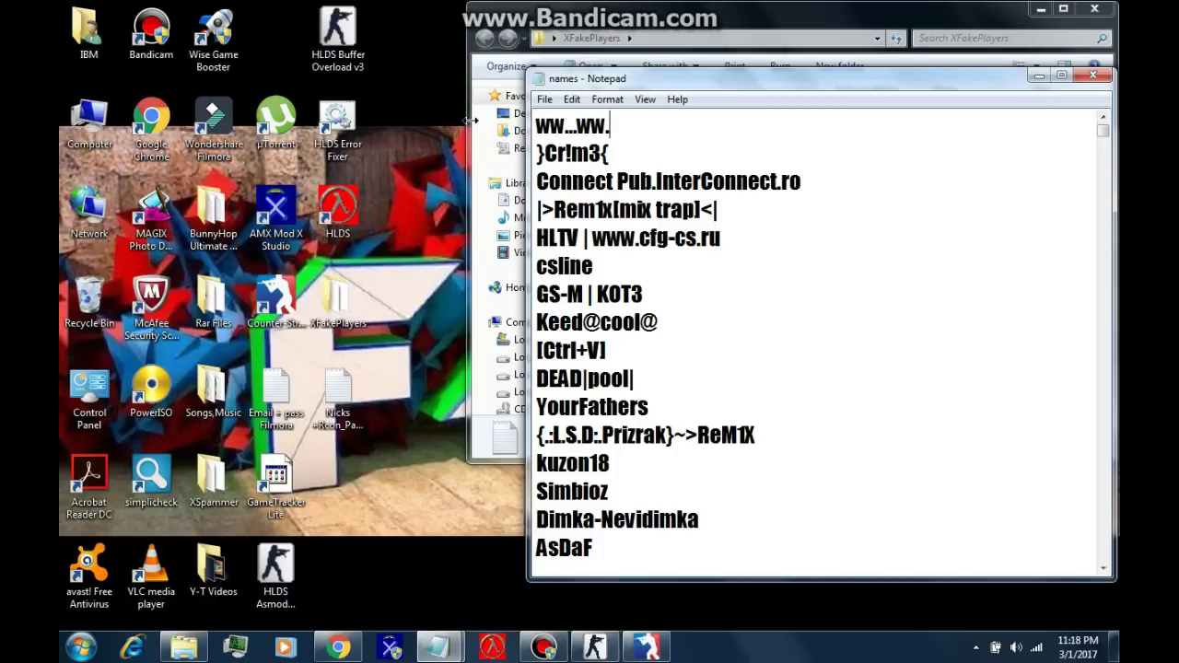
pyautogui.click(1094, 75)
pyautogui.click(551, 338)
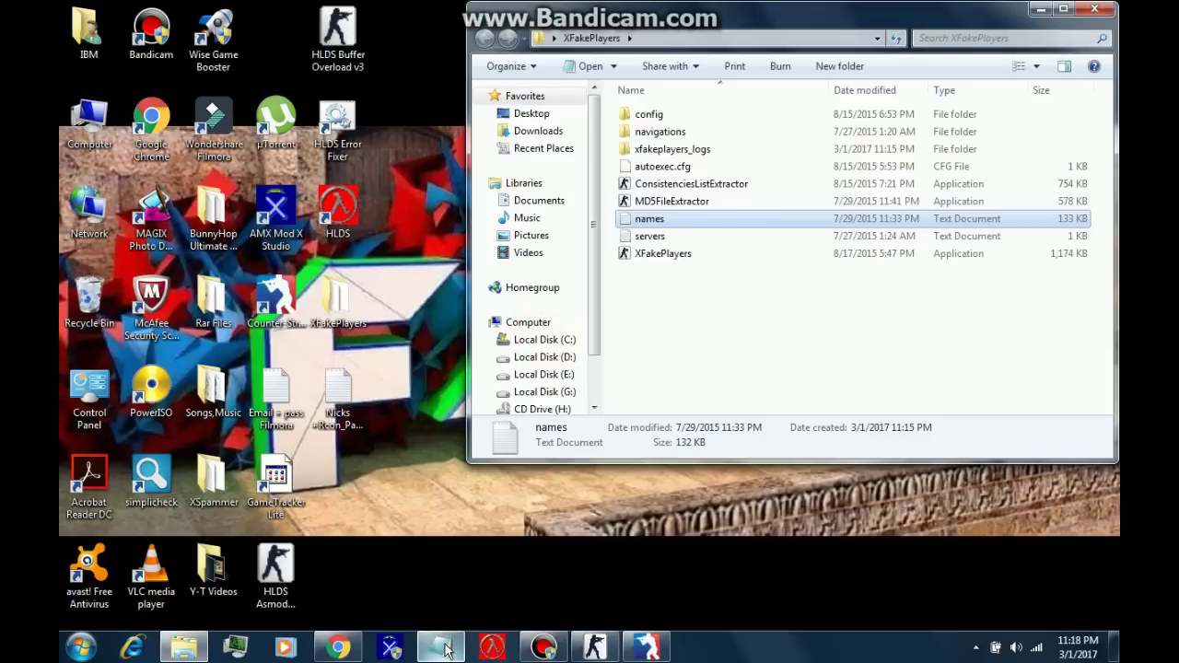
# - Review the Name option in XFakePlayers, and highlight "Team = Random" and "Change Advanced Setting And Click Start" in the Notepad instructions
pyautogui.click(590, 650)
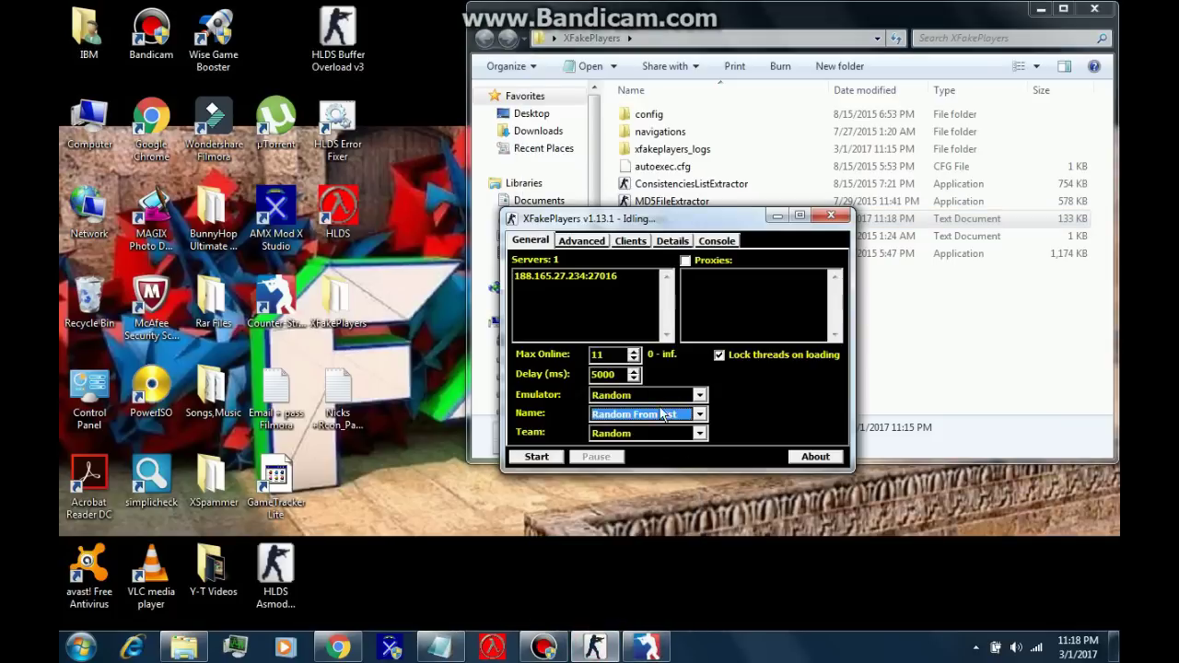
pyautogui.click(630, 288)
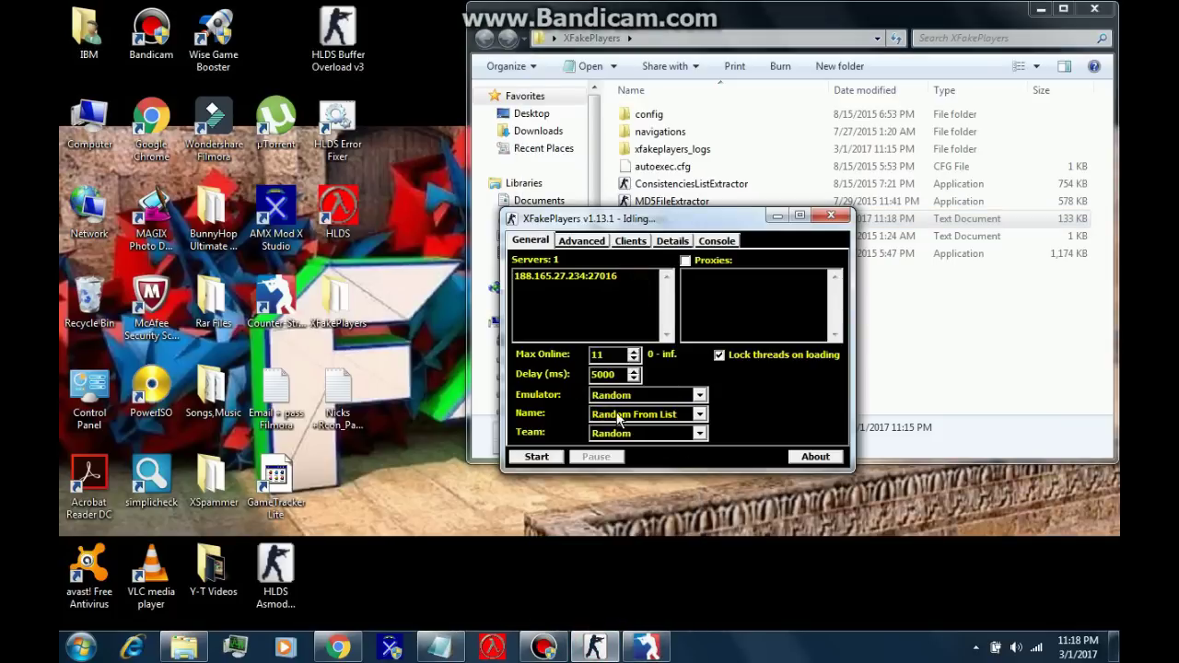
pyautogui.click(440, 648)
pyautogui.moveTo(841, 362); pyautogui.dragTo(1007, 362)
pyautogui.moveTo(1020, 363); pyautogui.dragTo(1074, 366)
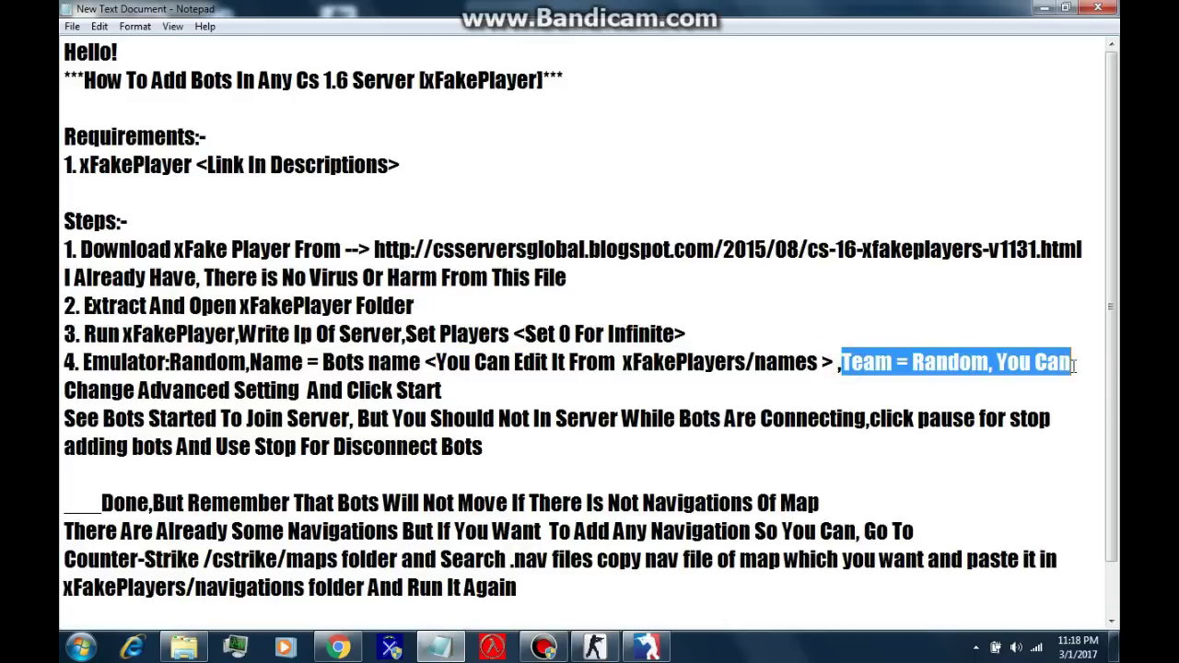
pyautogui.moveTo(64, 389); pyautogui.dragTo(452, 392)
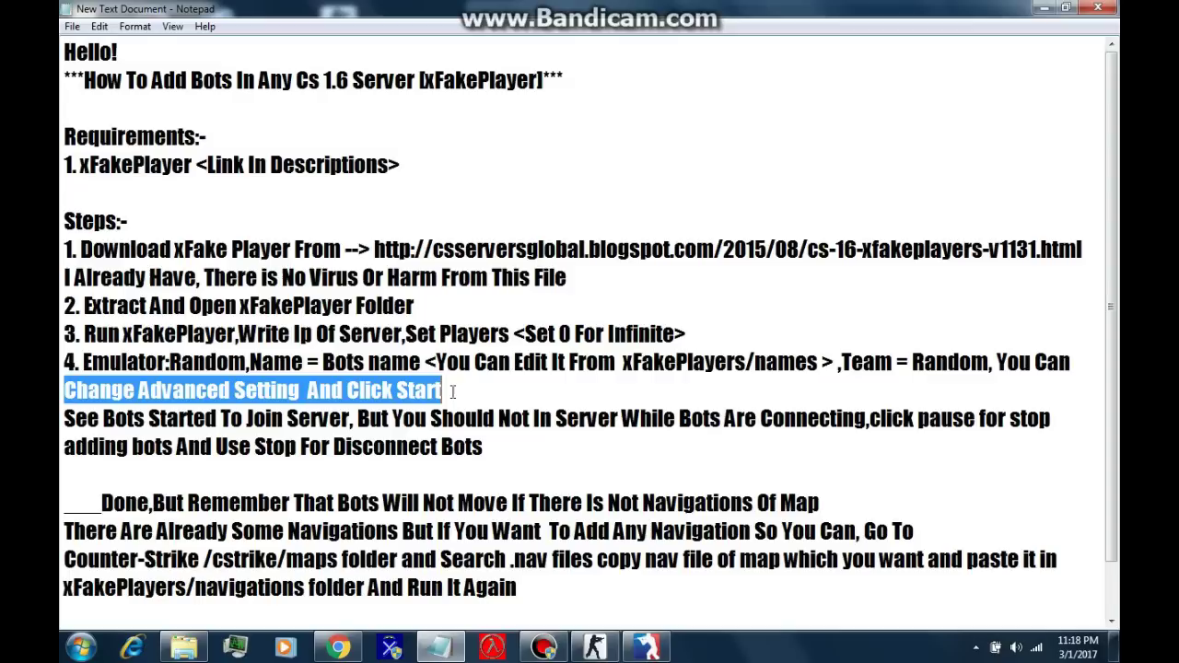
# - Start adding bots to the server in XFakePlayers, and return to the Notepad instructions
pyautogui.click(594, 647)
pyautogui.click(532, 457)
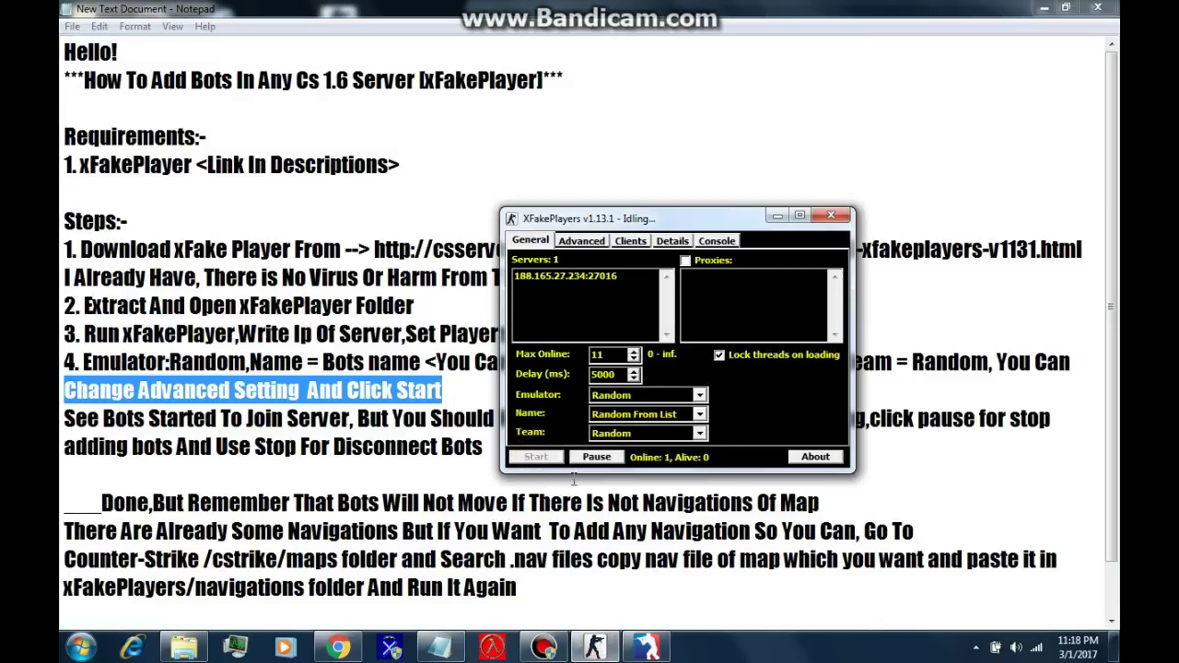
pyautogui.click(465, 417)
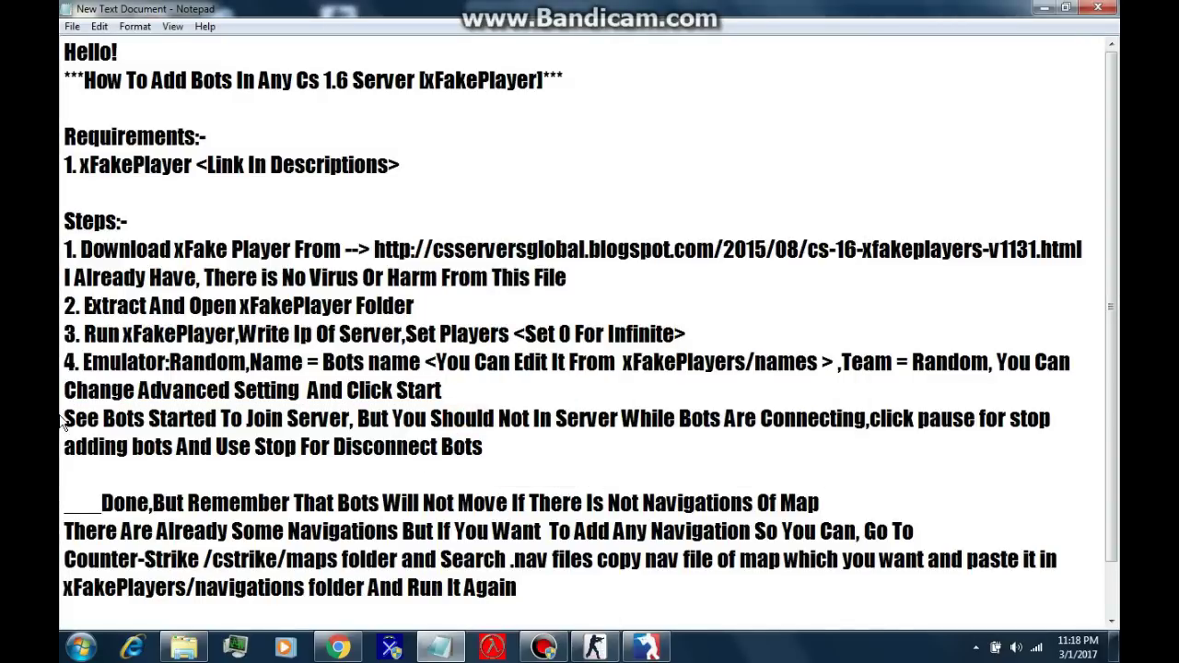
# - Switch to Counter-Strike, refresh the server's info, and sort its player list by time
pyautogui.click(647, 648)
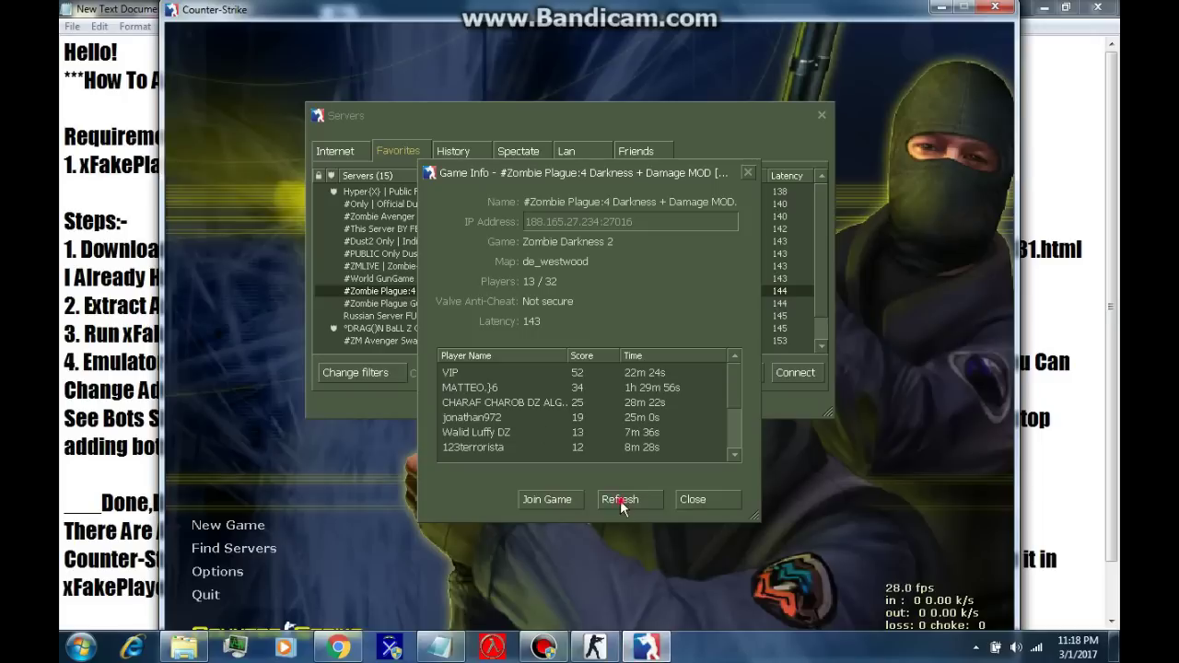
pyautogui.click(624, 502)
pyautogui.click(636, 357)
# - Refresh the server's info repeatedly to follow the player count and the newly joining bots in the player list
pyautogui.click(634, 505)
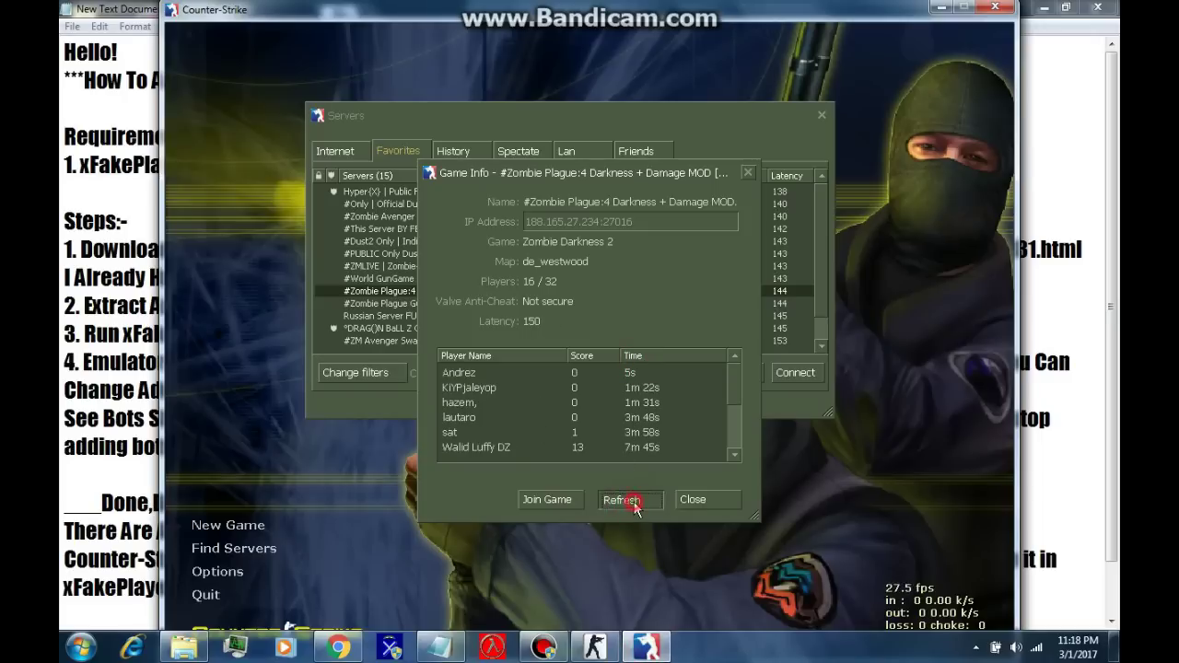
pyautogui.click(634, 505)
pyautogui.click(634, 505)
pyautogui.click(634, 505)
pyautogui.click(531, 283)
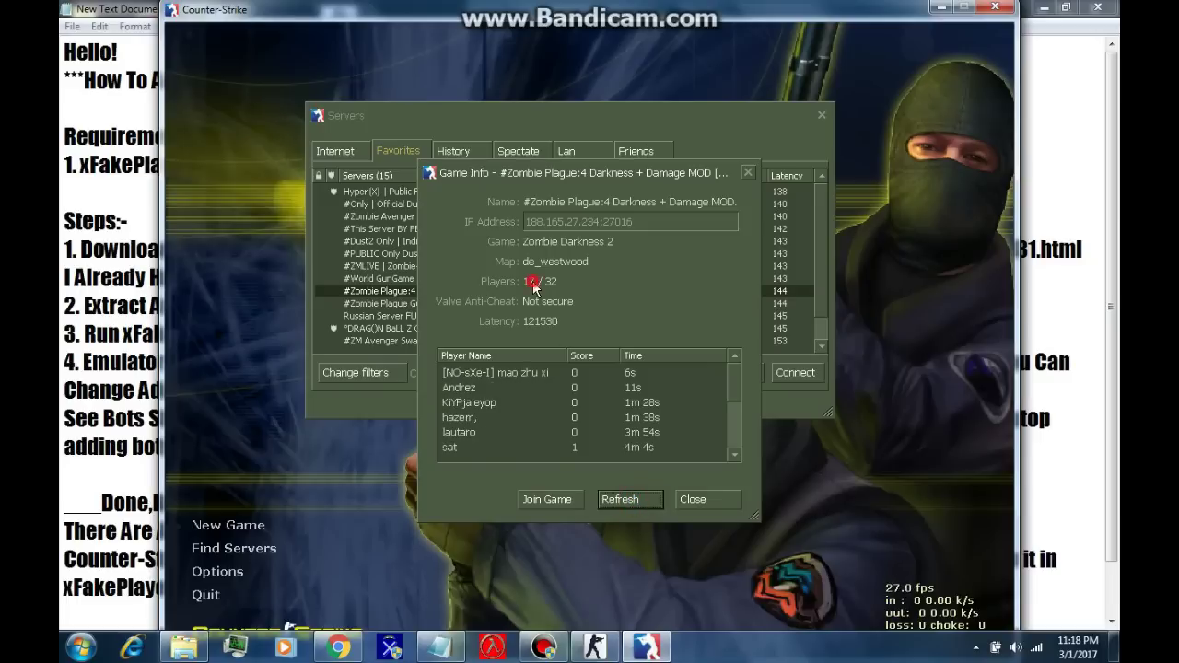
pyautogui.click(633, 499)
pyautogui.click(633, 501)
pyautogui.click(634, 501)
pyautogui.click(634, 502)
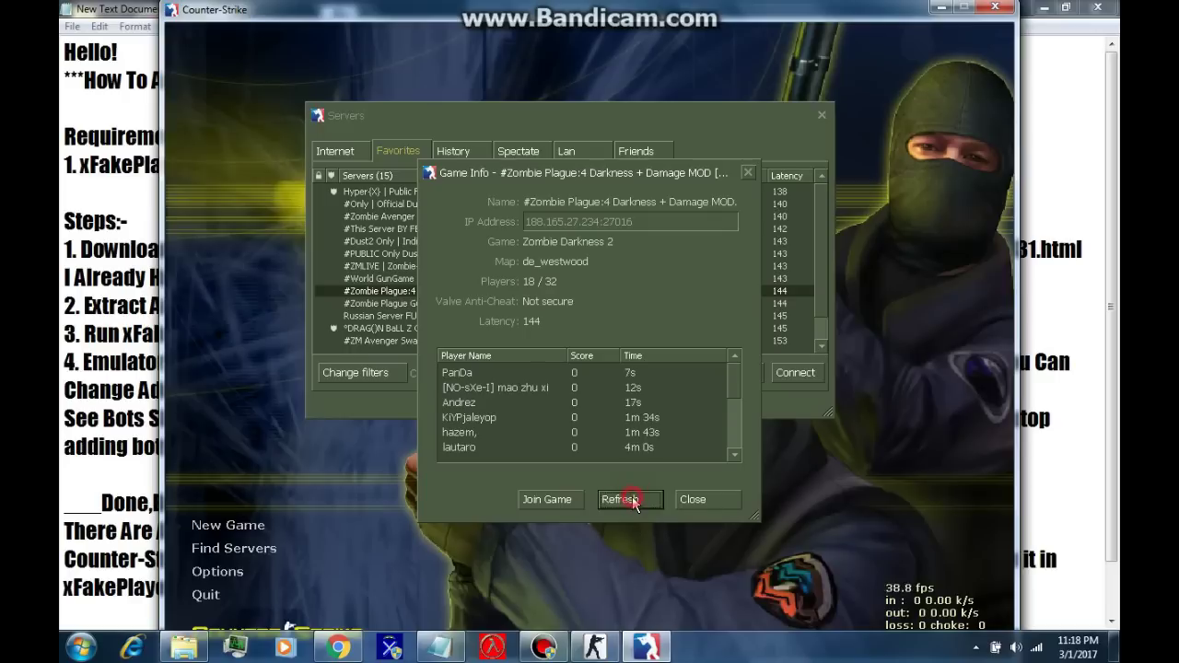
pyautogui.click(633, 502)
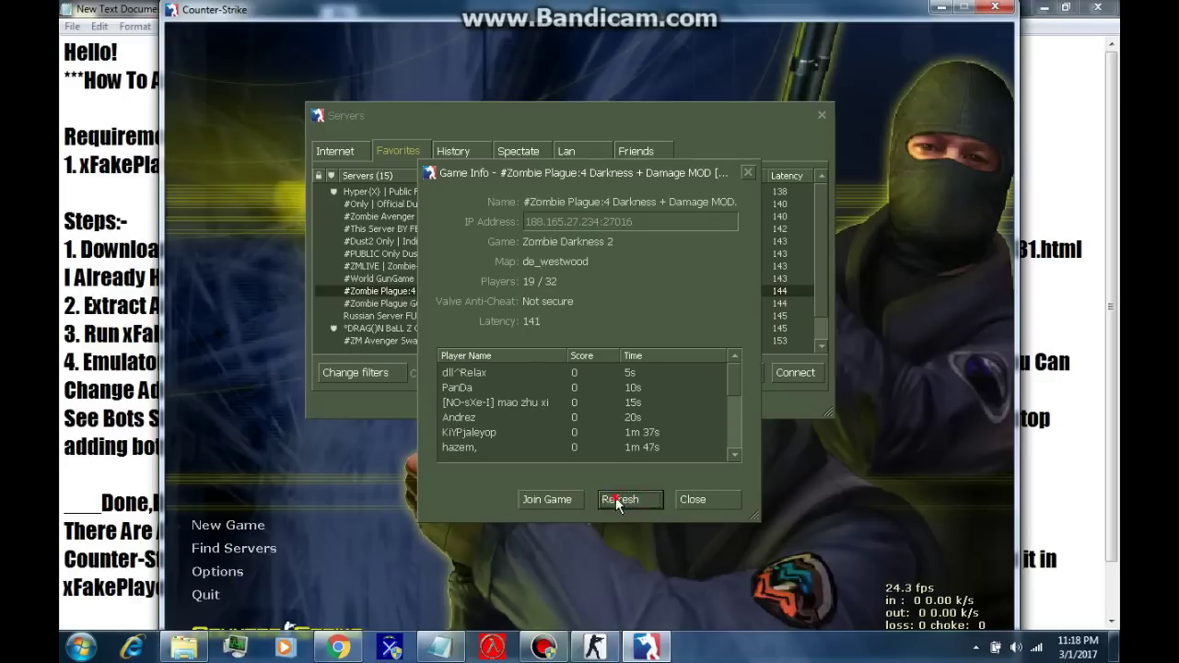
pyautogui.click(619, 501)
pyautogui.click(621, 501)
pyautogui.click(621, 501)
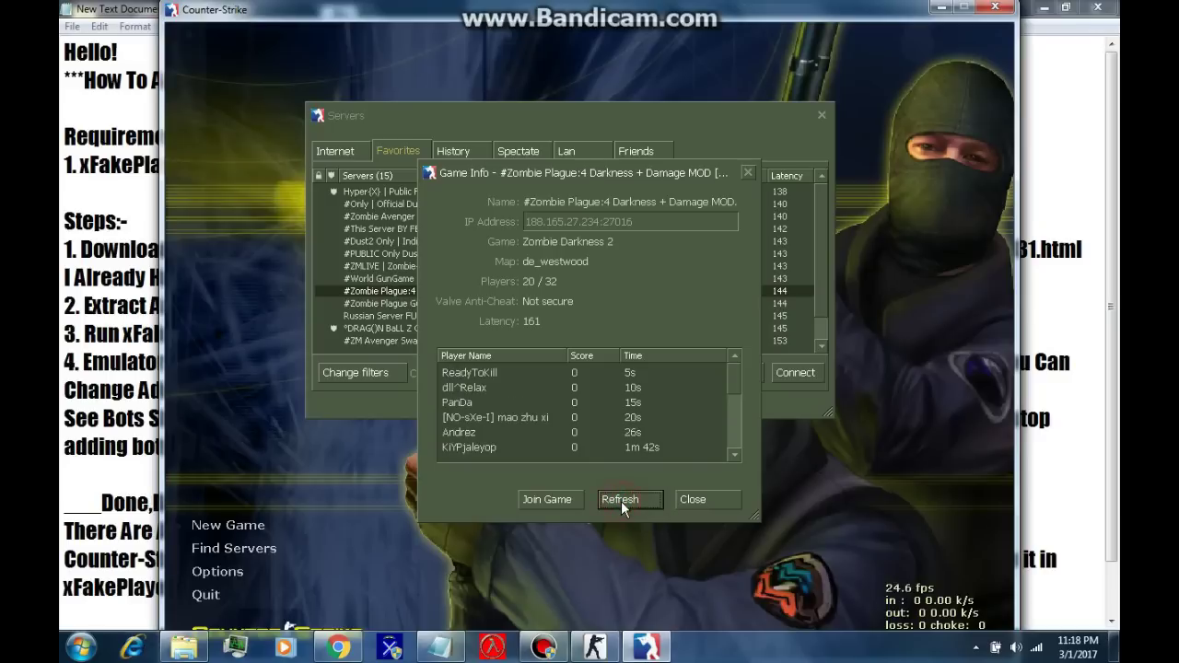
pyautogui.click(621, 502)
pyautogui.click(621, 501)
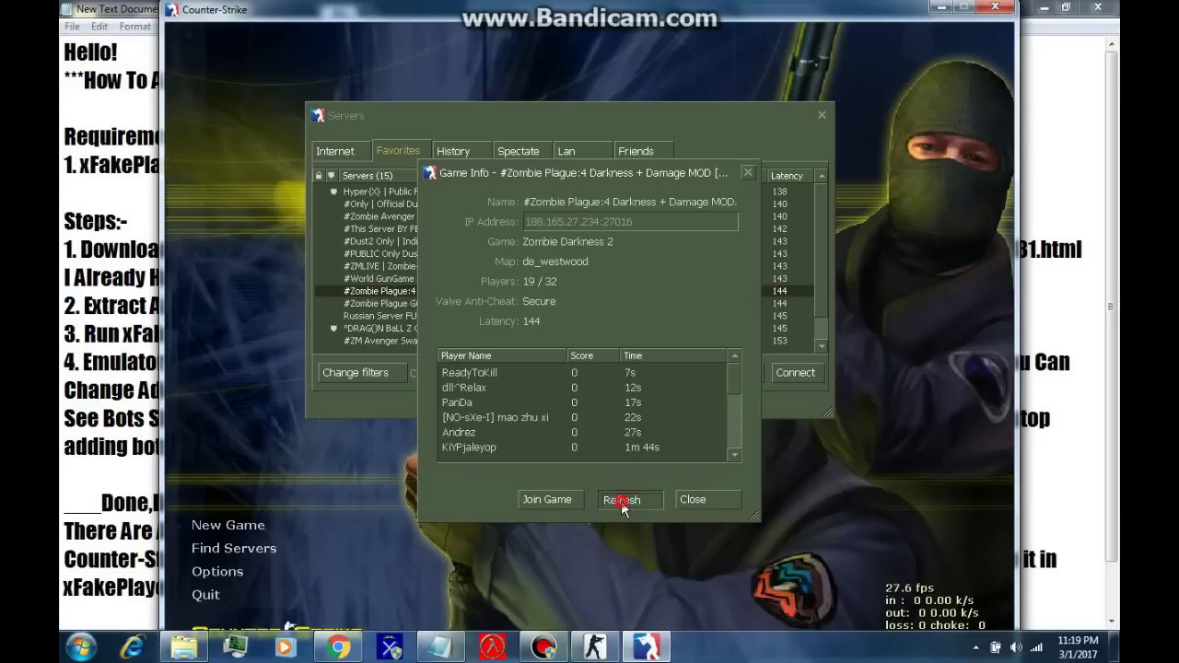
pyautogui.click(621, 501)
pyautogui.click(623, 505)
pyautogui.click(624, 506)
pyautogui.click(624, 507)
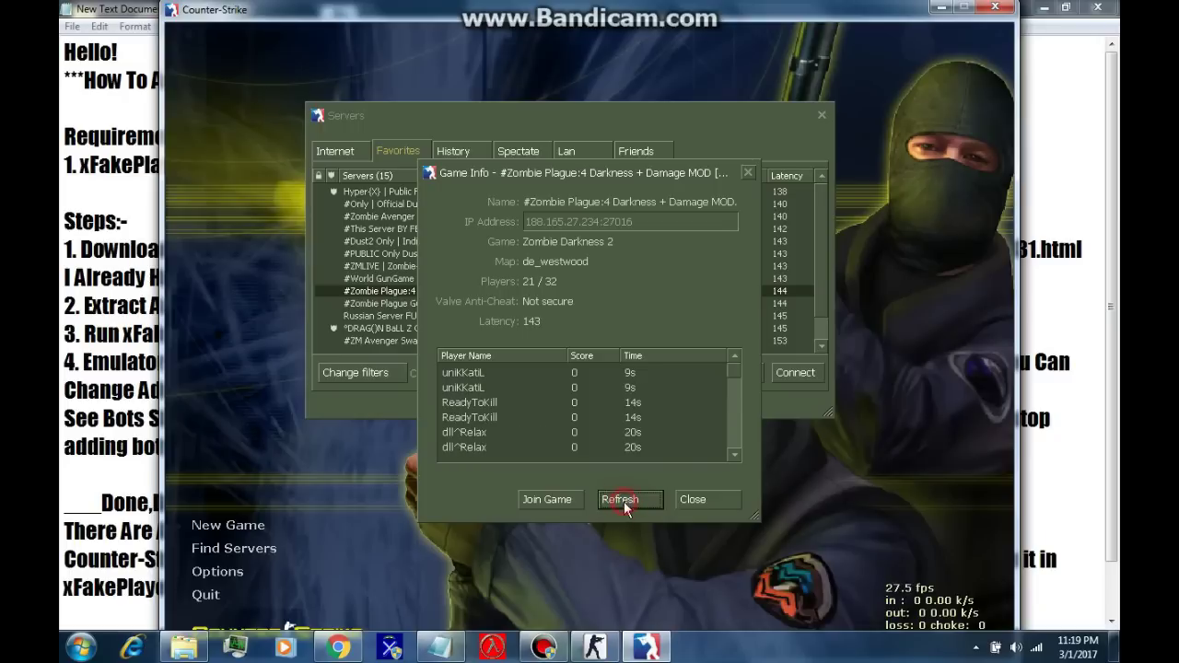
pyautogui.click(624, 506)
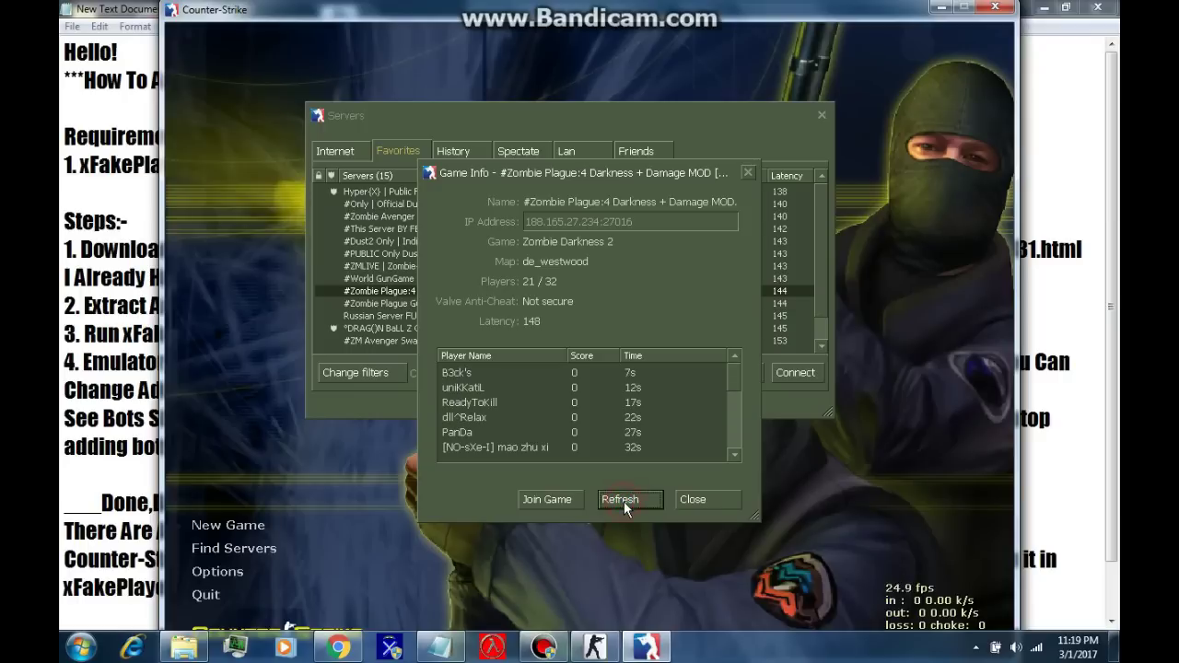
# - Return to Notepad and highlight the instructions about bots joining the server, including "click pause for stop"
pyautogui.click(941, 7)
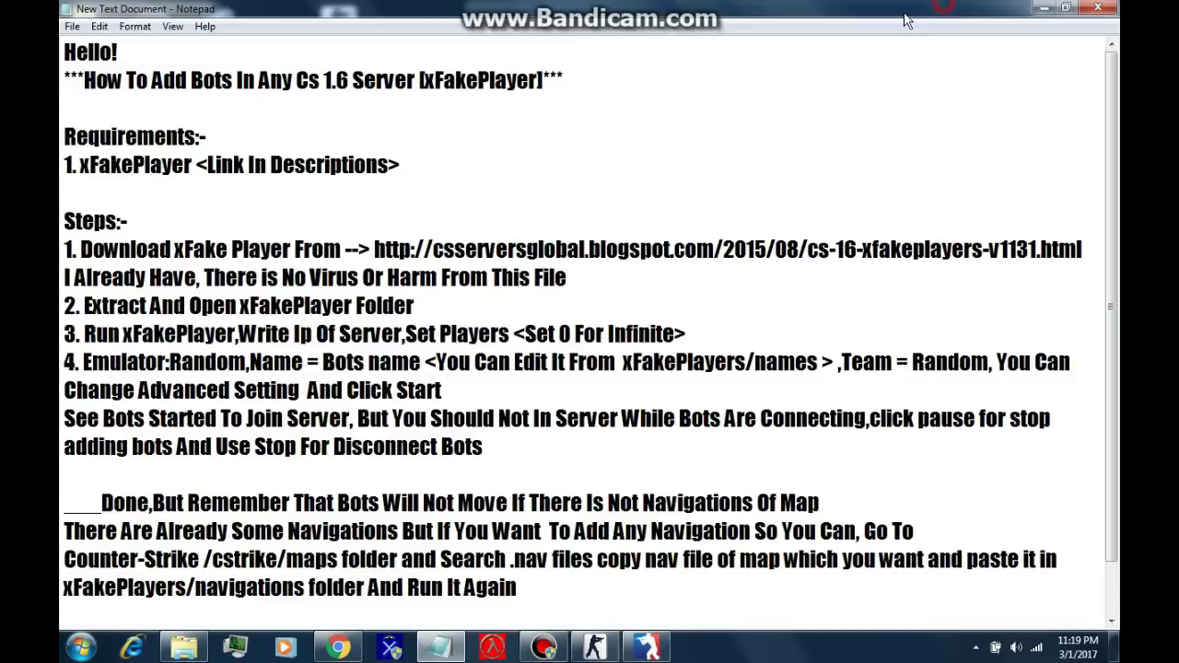
pyautogui.moveTo(65, 410); pyautogui.dragTo(1050, 420)
pyautogui.doubleClick(348, 419)
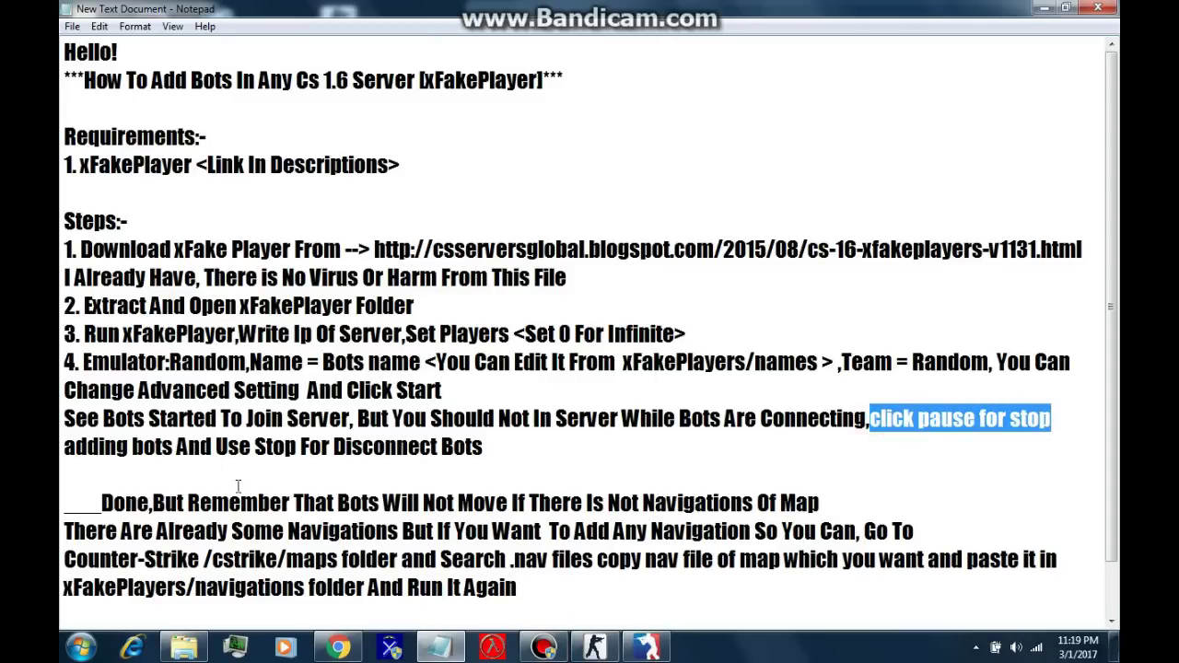
# - Highlight "adding bots" in the Notepad instructions, bring up XFakePlayers, and highlight "Use Stop For Disconnect Bots" back in Notepad
pyautogui.moveTo(67, 446); pyautogui.dragTo(174, 446)
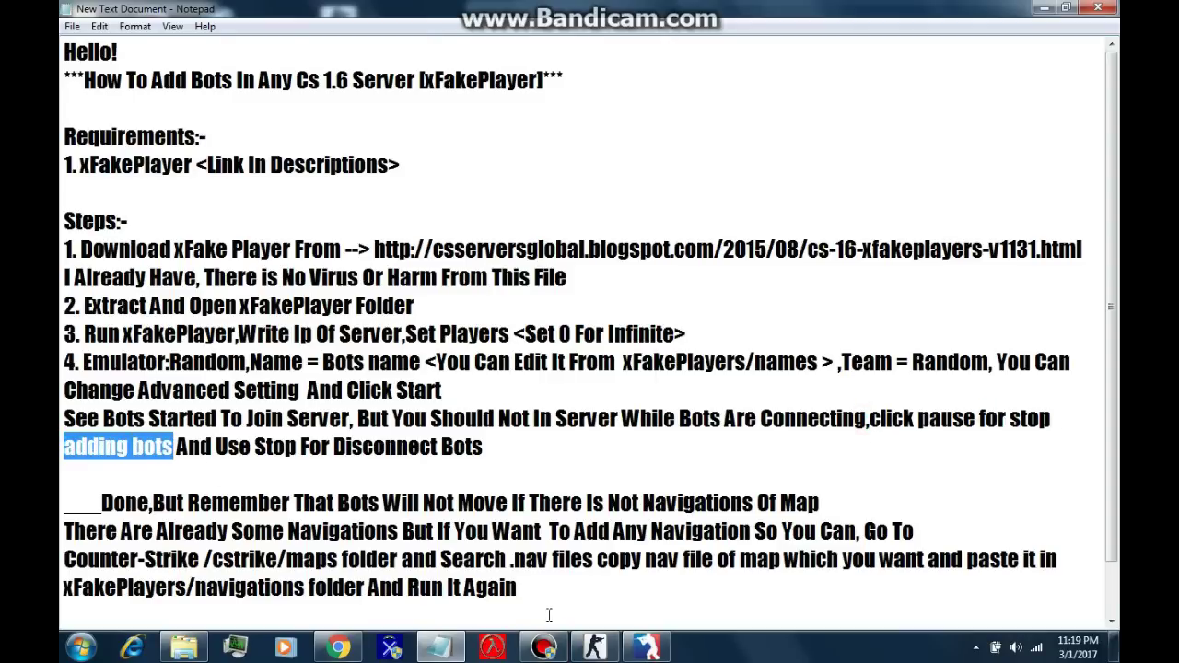
pyautogui.click(599, 648)
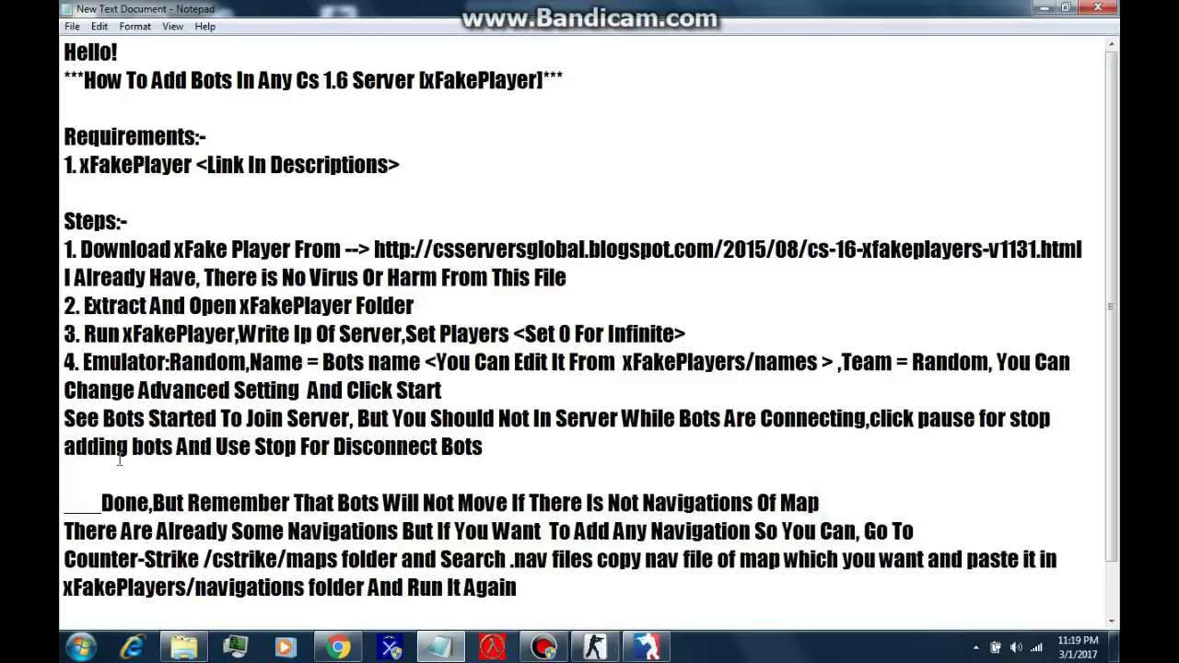
pyautogui.moveTo(215, 446); pyautogui.dragTo(489, 450)
# - Switch to Counter-Strike and refresh the server's info, and stop the bots in XFakePlayers to disconnect them
pyautogui.click(645, 648)
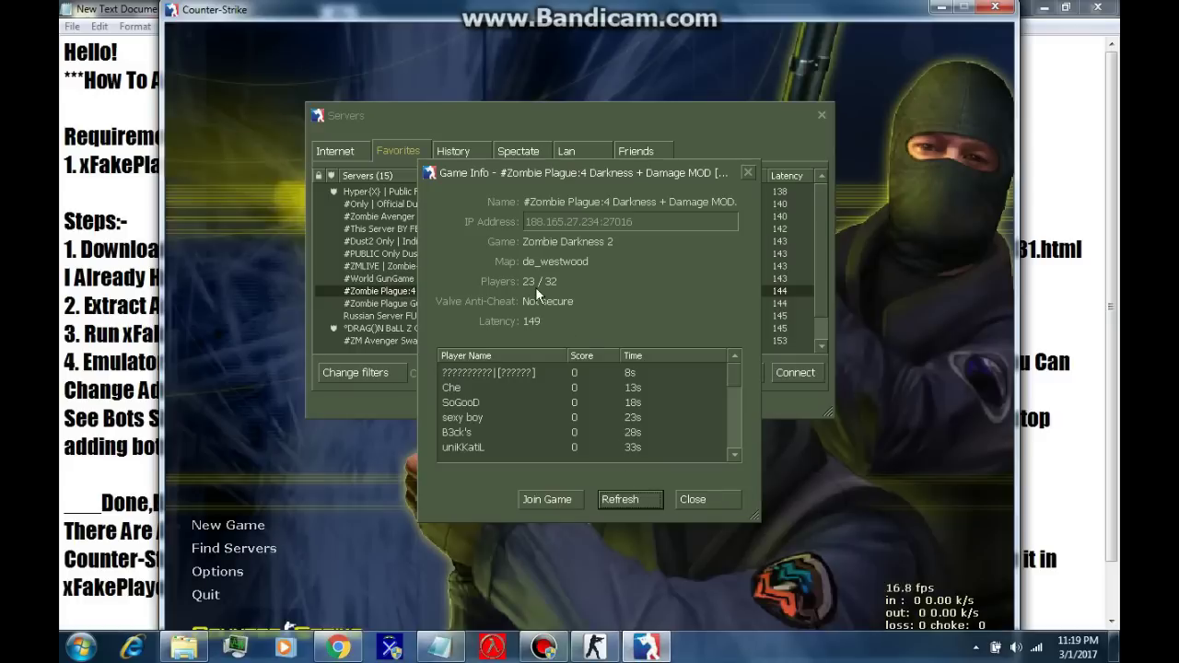
pyautogui.click(611, 499)
pyautogui.click(594, 647)
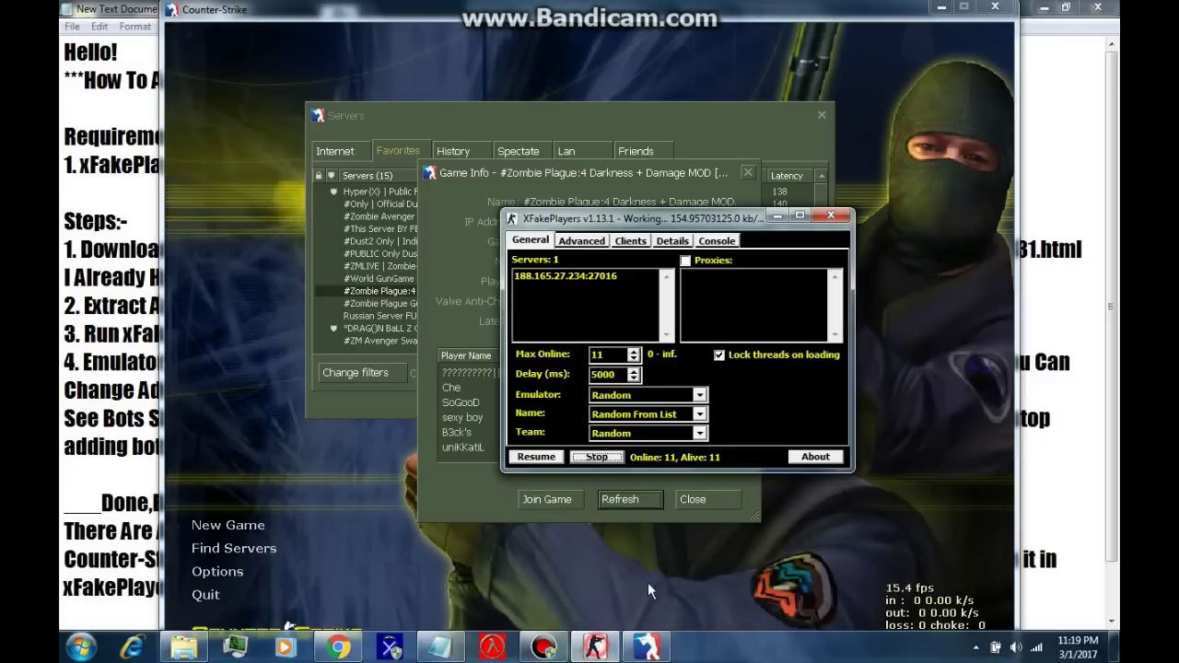
pyautogui.click(594, 458)
# - Refresh the server's info in Counter-Strike to check the player list, and minimize the Counter-Strike and XFakePlayers windows
pyautogui.click(482, 463)
pyautogui.click(619, 502)
pyautogui.click(615, 499)
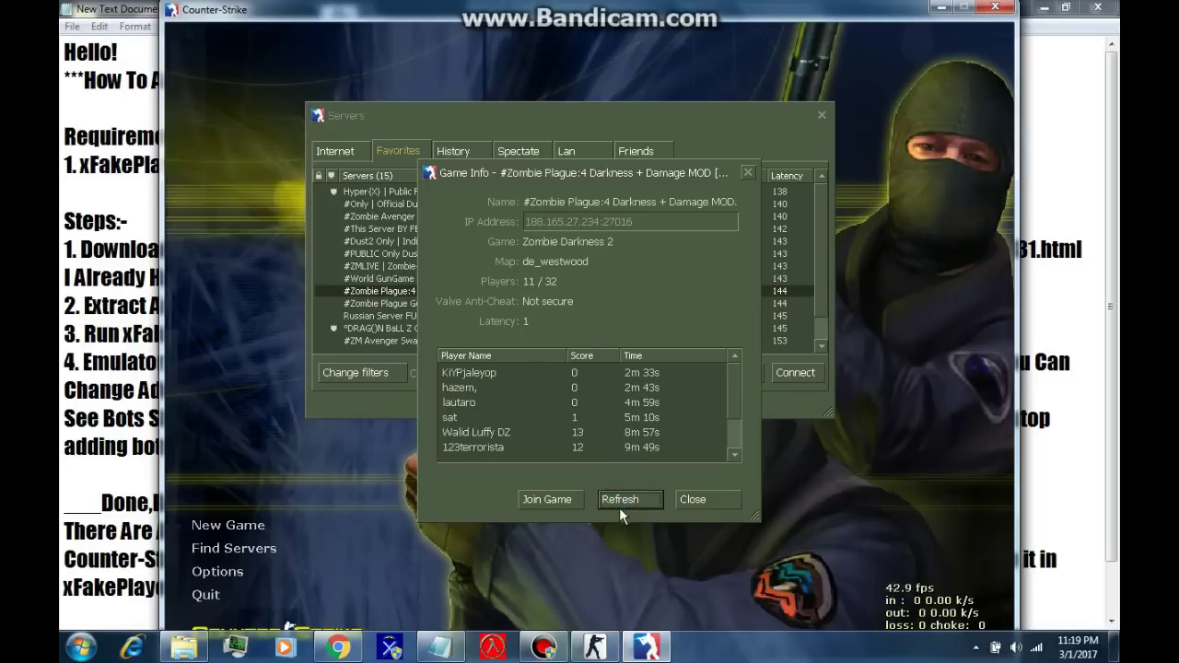
pyautogui.click(621, 510)
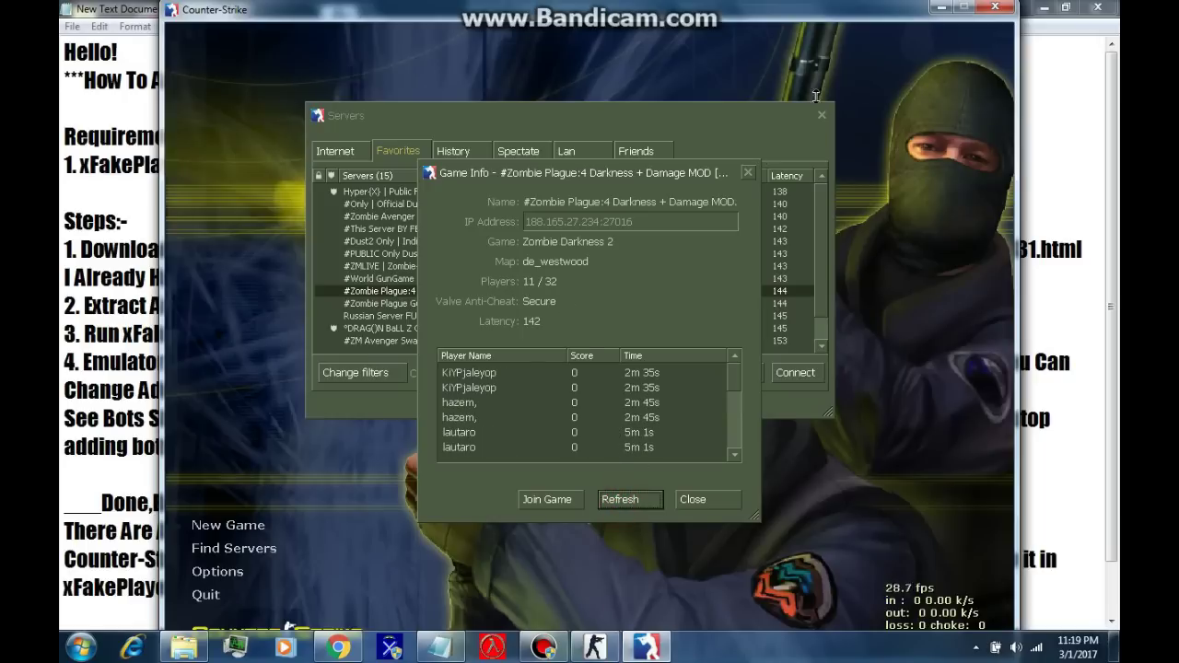
pyautogui.click(936, 7)
pyautogui.click(780, 219)
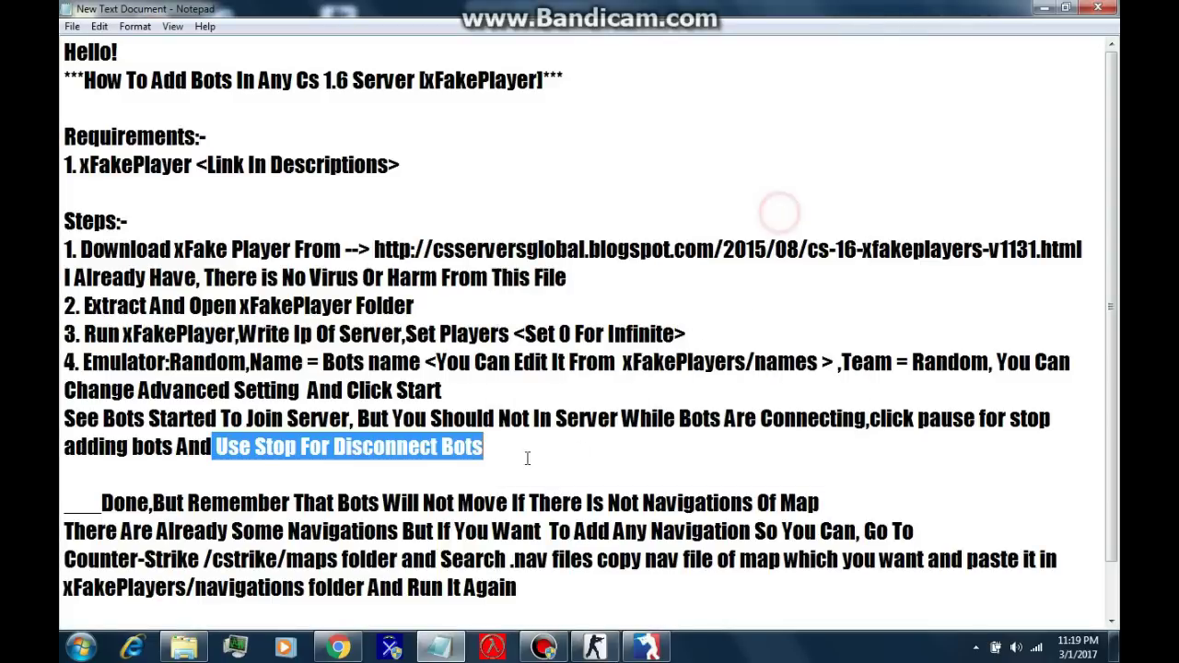
# - Highlight the notes on map navigations, including "There Are Already Some Navigations", and open the navigations folder inside XFakePlayers
pyautogui.click(507, 454)
pyautogui.moveTo(101, 503); pyautogui.dragTo(823, 505)
pyautogui.click(824, 505)
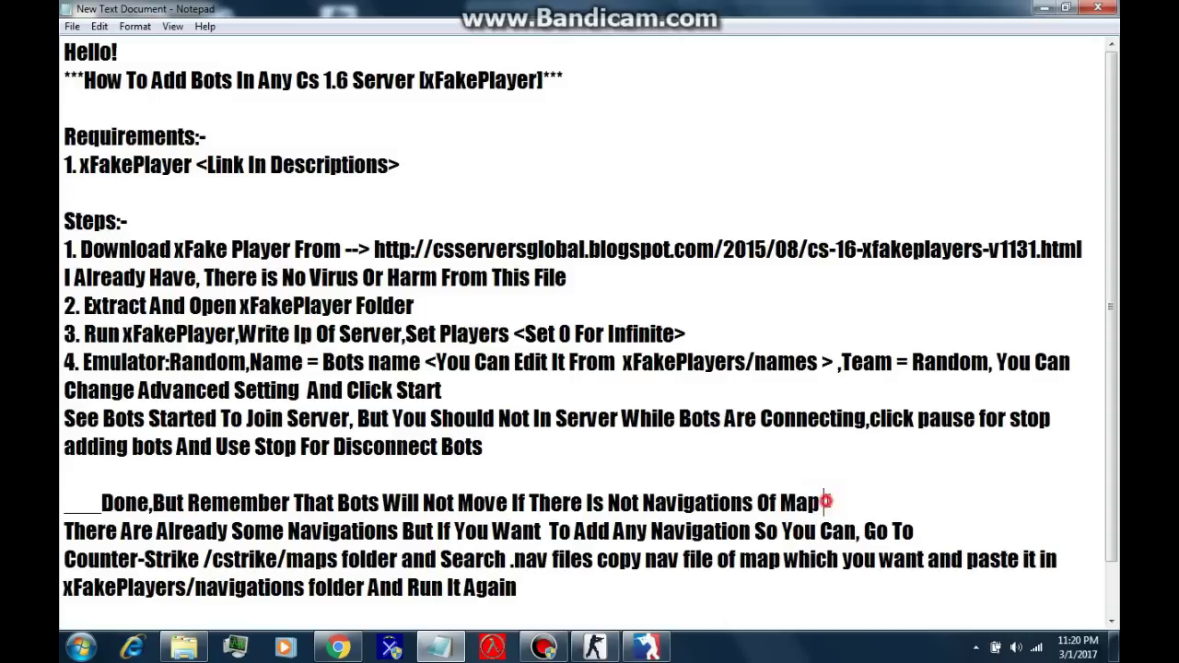
pyautogui.moveTo(65, 533); pyautogui.dragTo(402, 530)
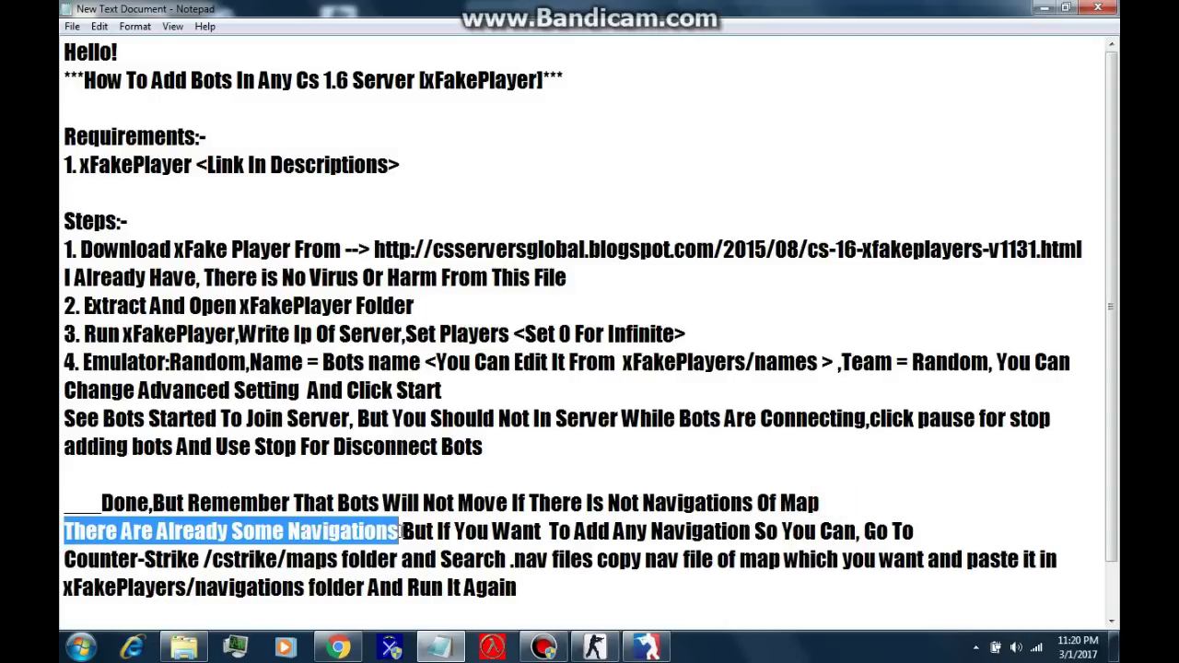
pyautogui.click(1041, 7)
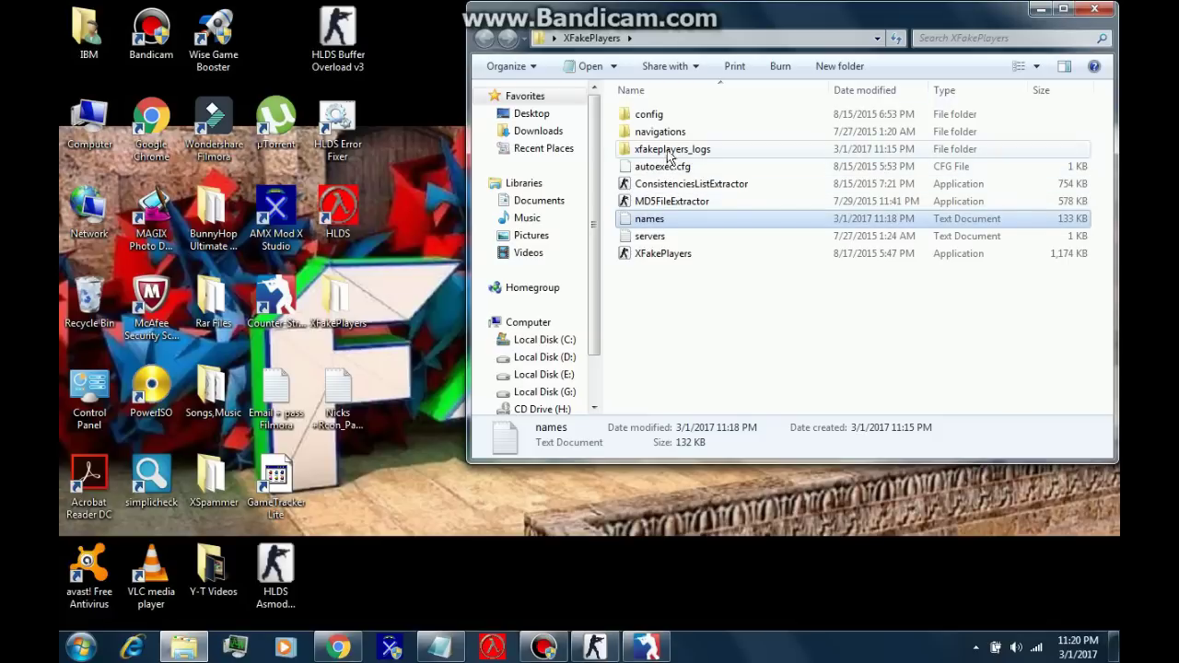
pyautogui.doubleClick(664, 133)
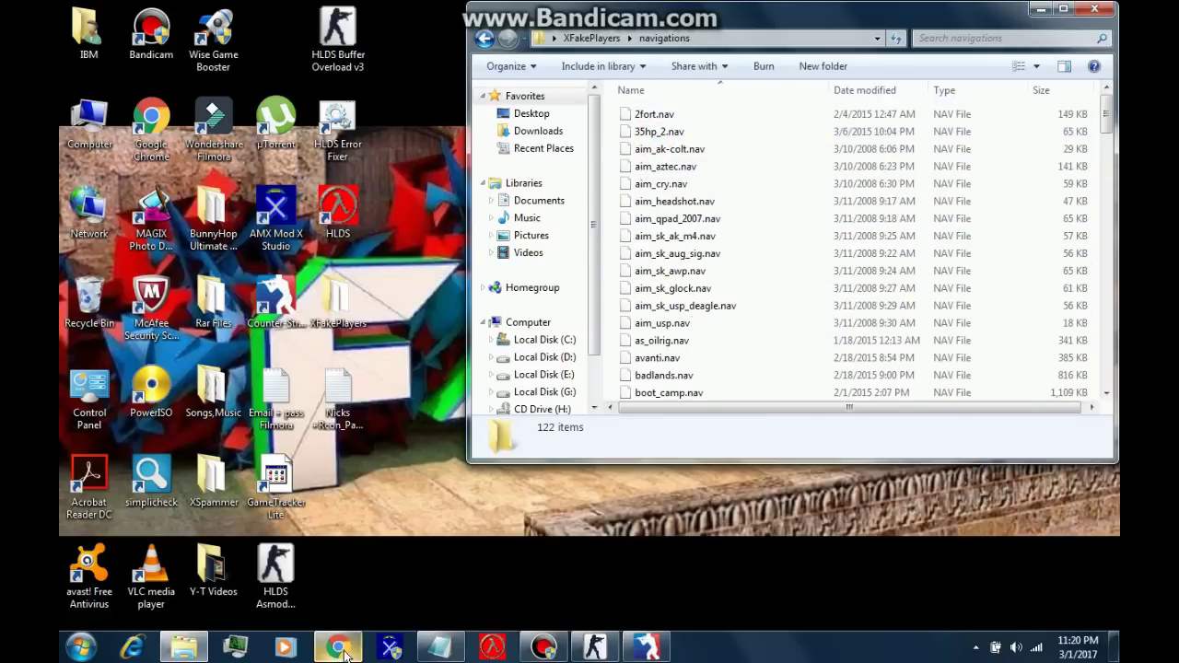
# - Return to Notepad and highlight the instructions for adding a navigation, up to the "Counter-Strike /cstrike/maps" path
pyautogui.click(440, 647)
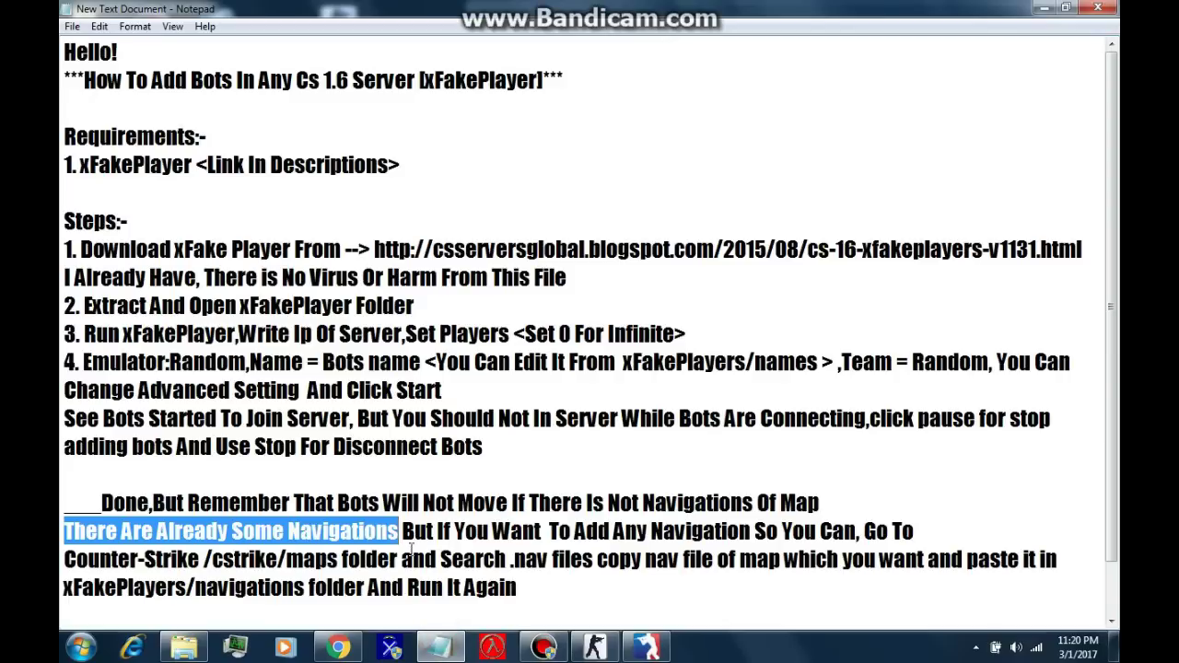
pyautogui.moveTo(401, 531); pyautogui.dragTo(919, 532)
pyautogui.moveTo(64, 560); pyautogui.dragTo(339, 559)
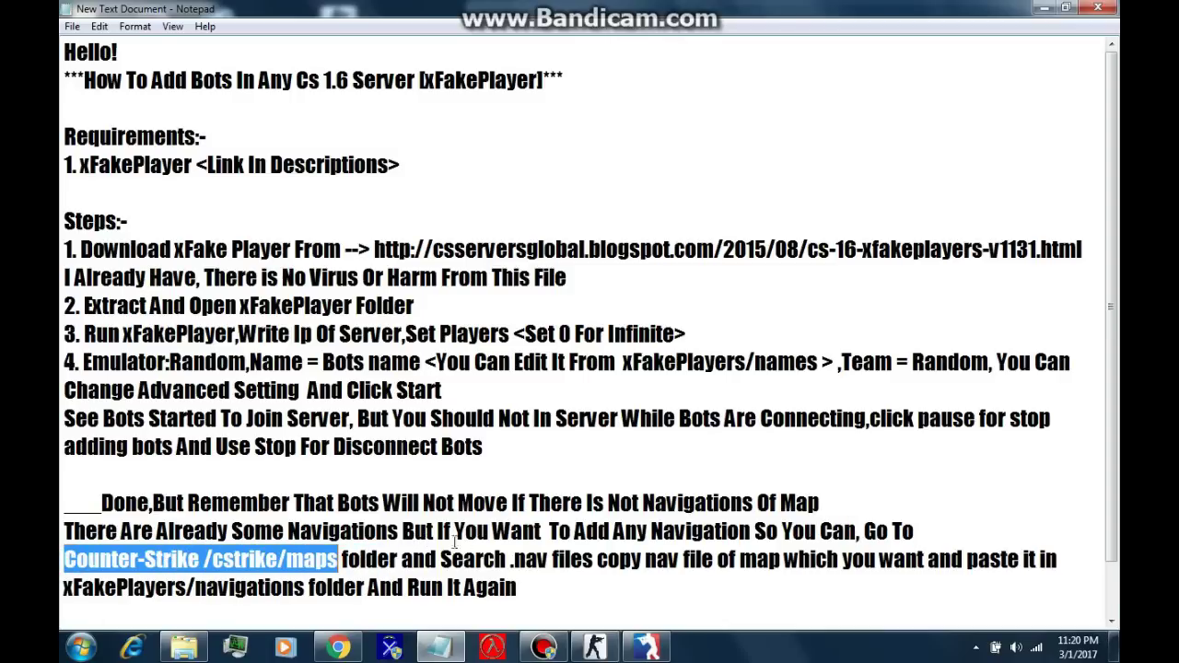
# - Open the Counter-Strike 1.6\cstrike\maps folder on Local Disk (D:) in a new file explorer window
pyautogui.click(1044, 8)
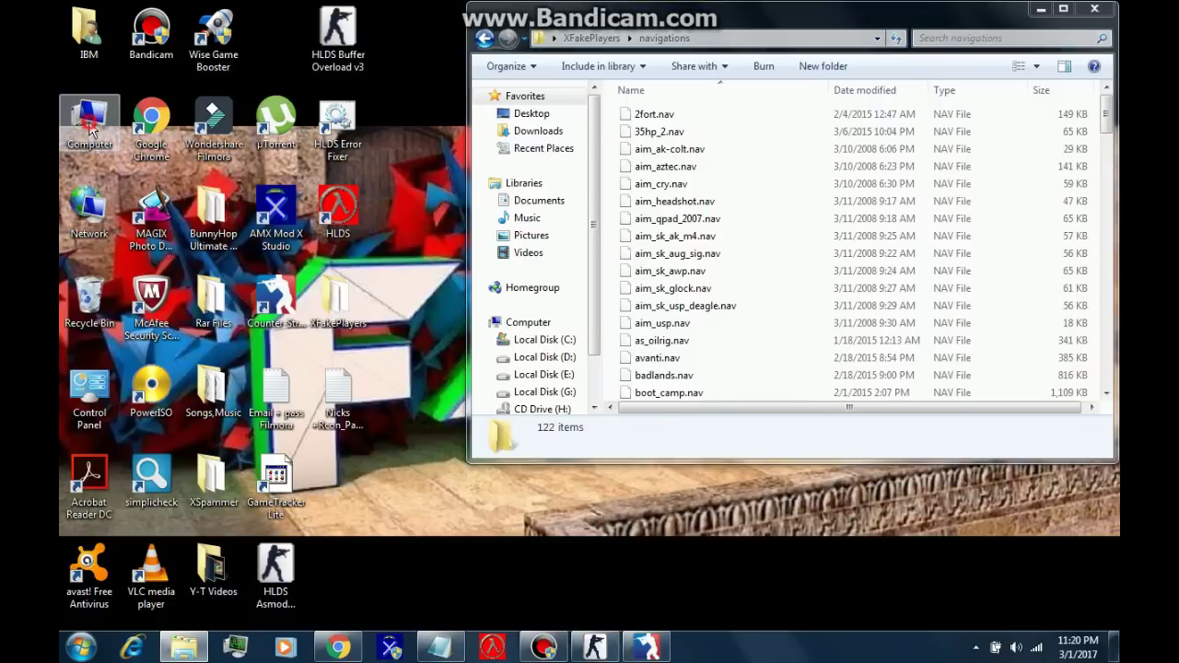
pyautogui.press('super+e')
pyautogui.doubleClick(501, 97)
pyautogui.click(456, 96)
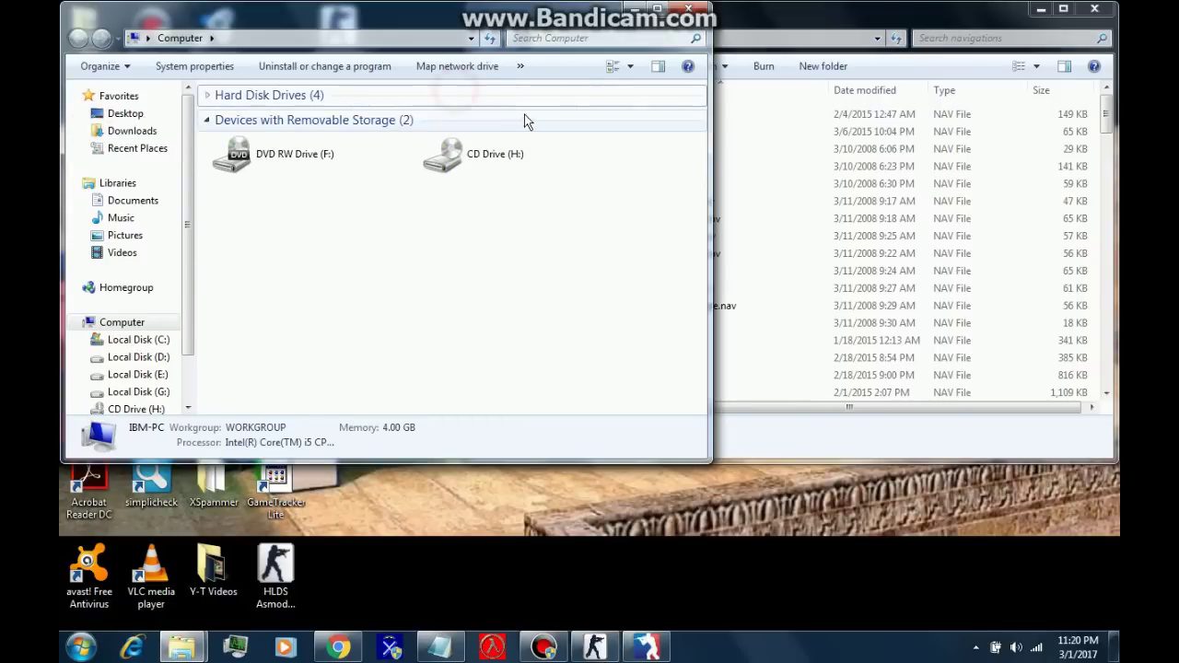
pyautogui.click(208, 95)
pyautogui.doubleClick(562, 145)
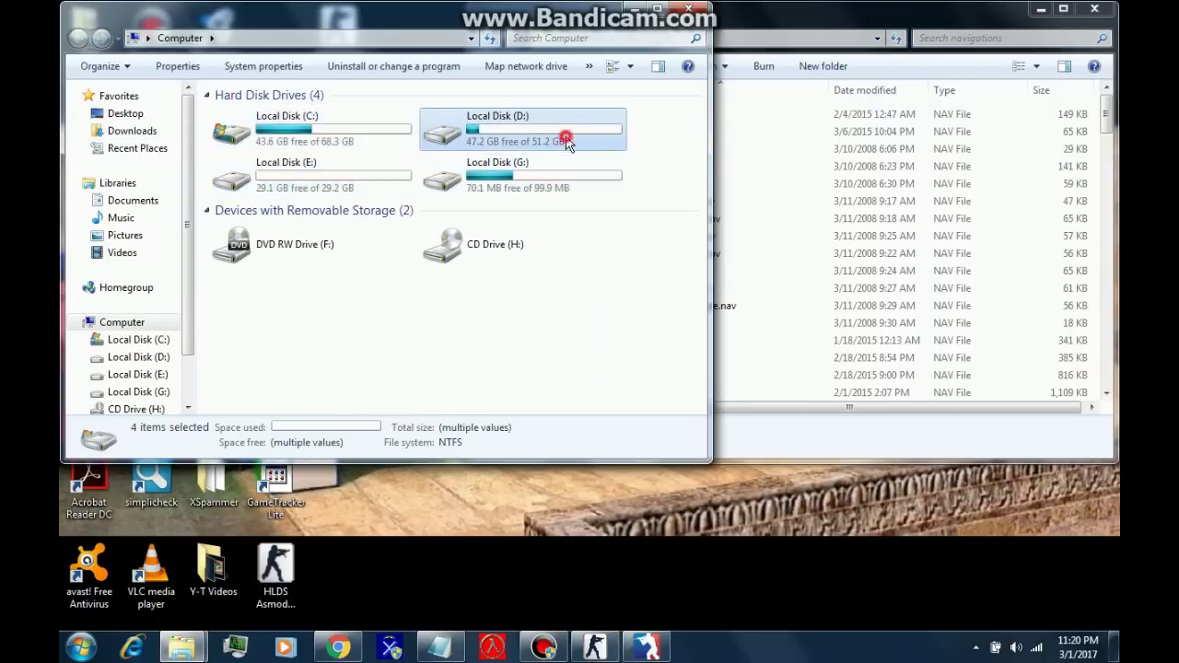
pyautogui.doubleClick(332, 130)
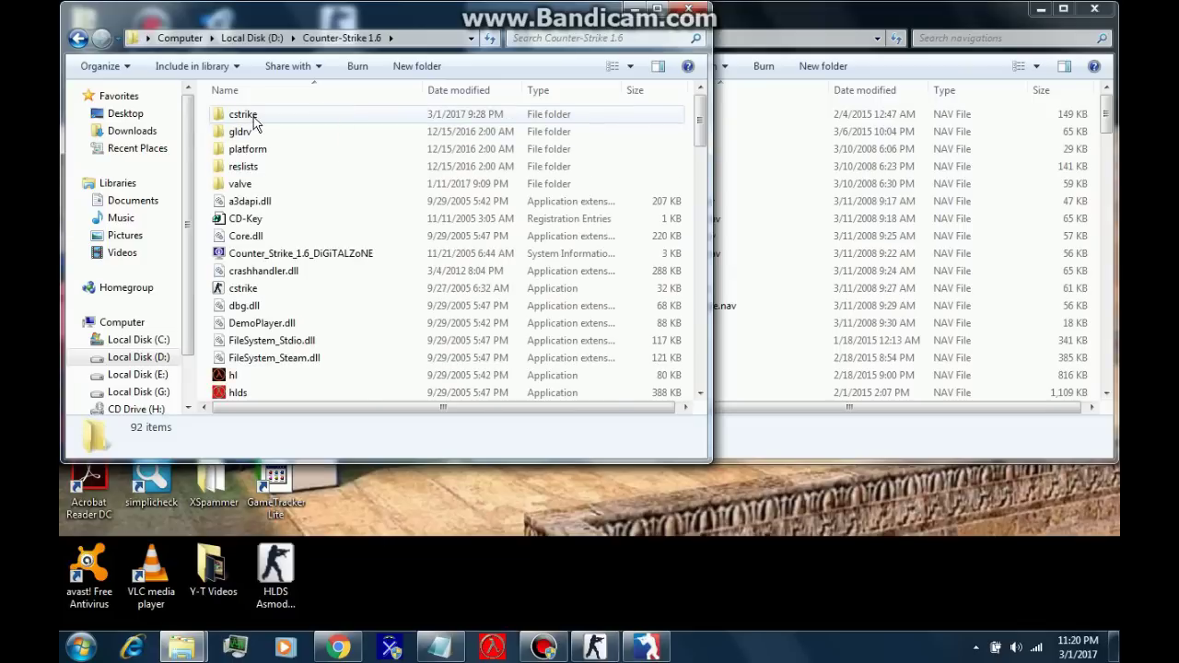
pyautogui.doubleClick(242, 115)
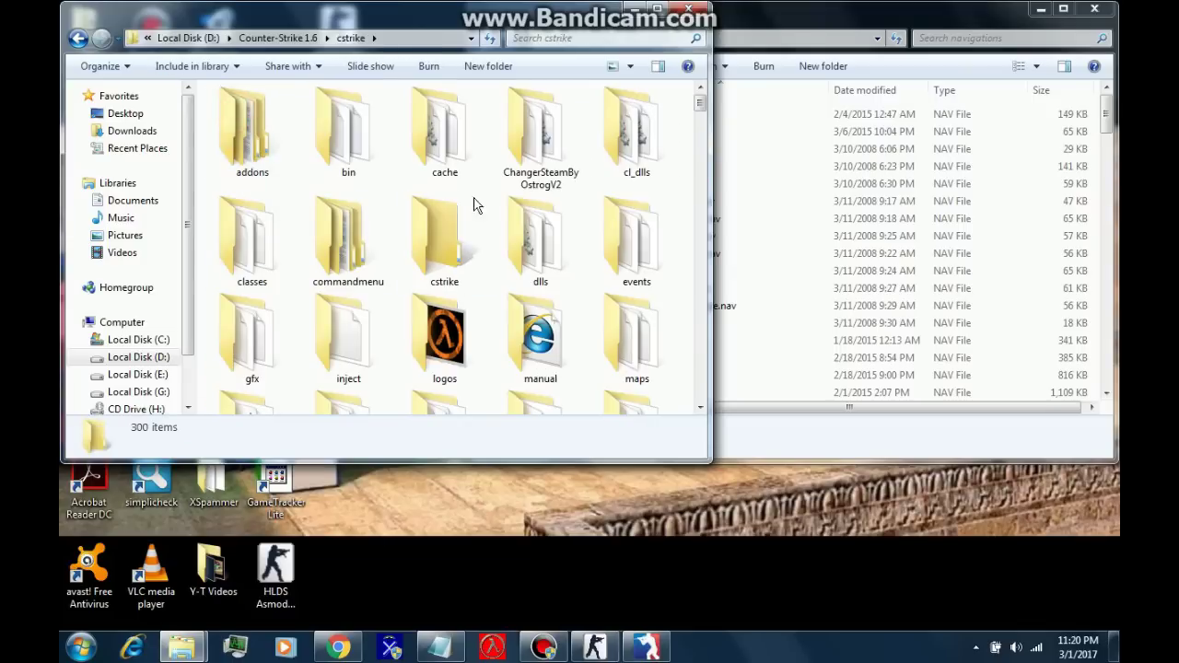
pyautogui.scroll(-4, 295, 341)
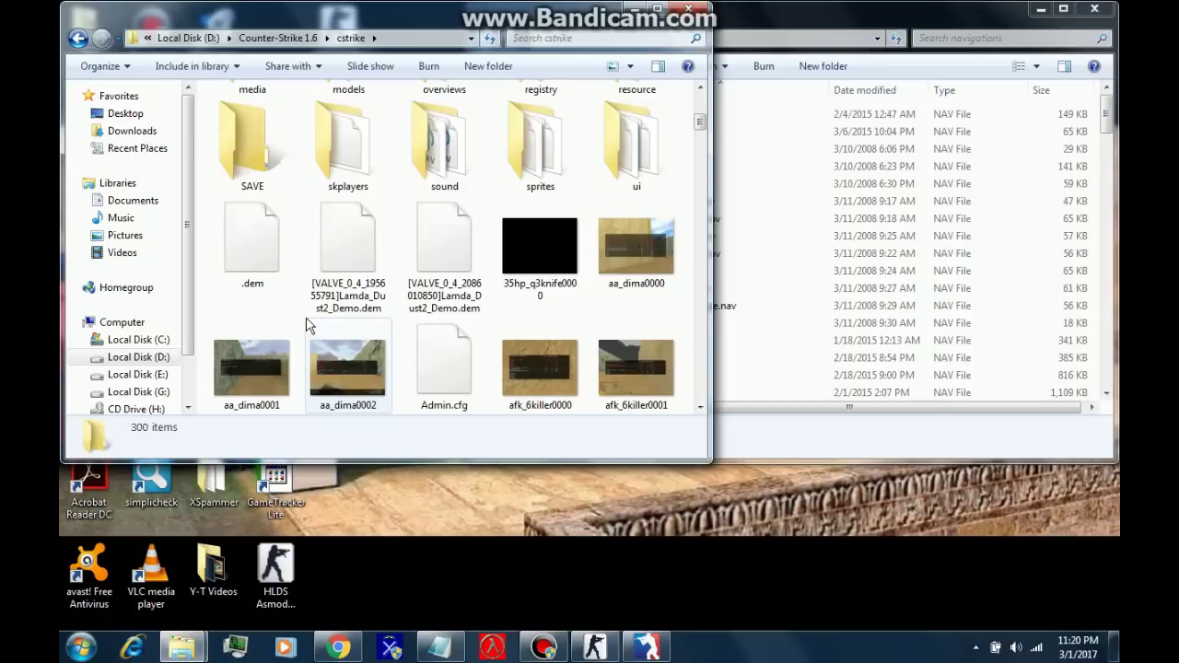
pyautogui.scroll(4, 382, 268)
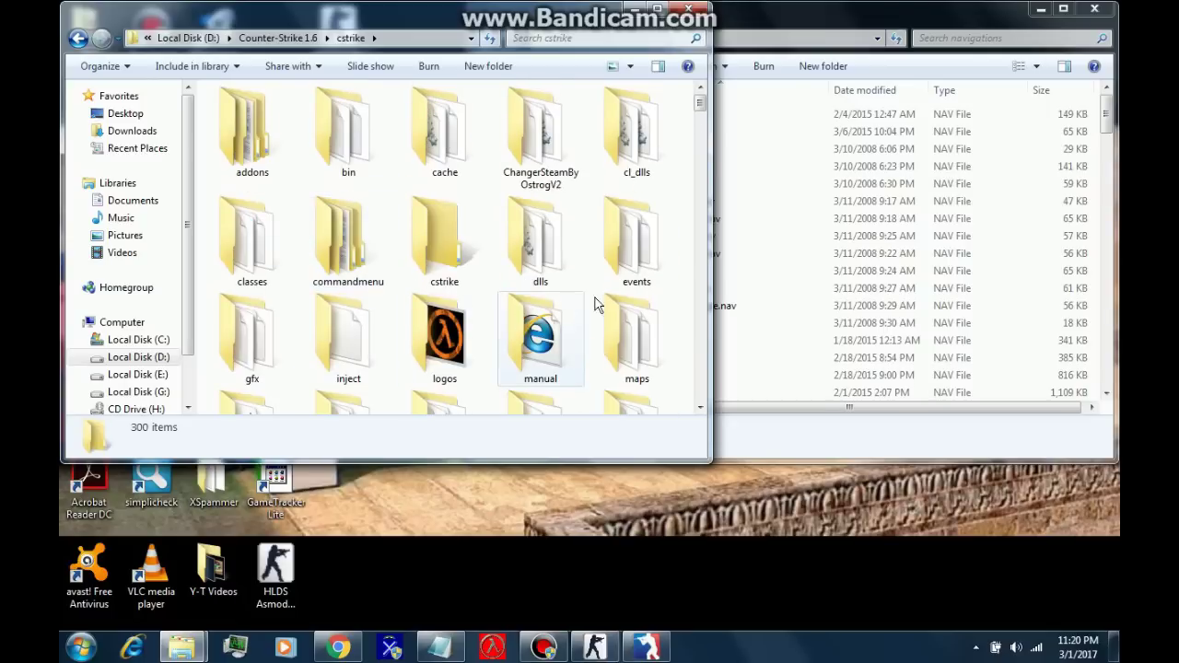
pyautogui.doubleClick(620, 340)
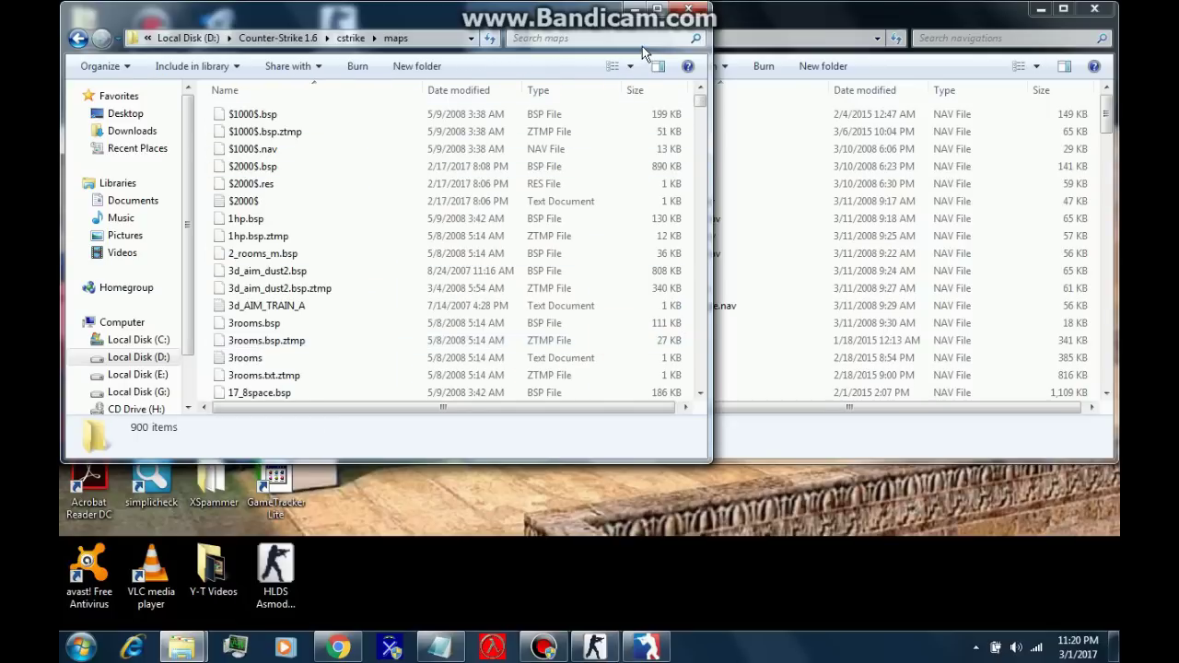
# - Switch back to Notepad and highlight "folder and Search .nav files" in the instructions
pyautogui.click(439, 647)
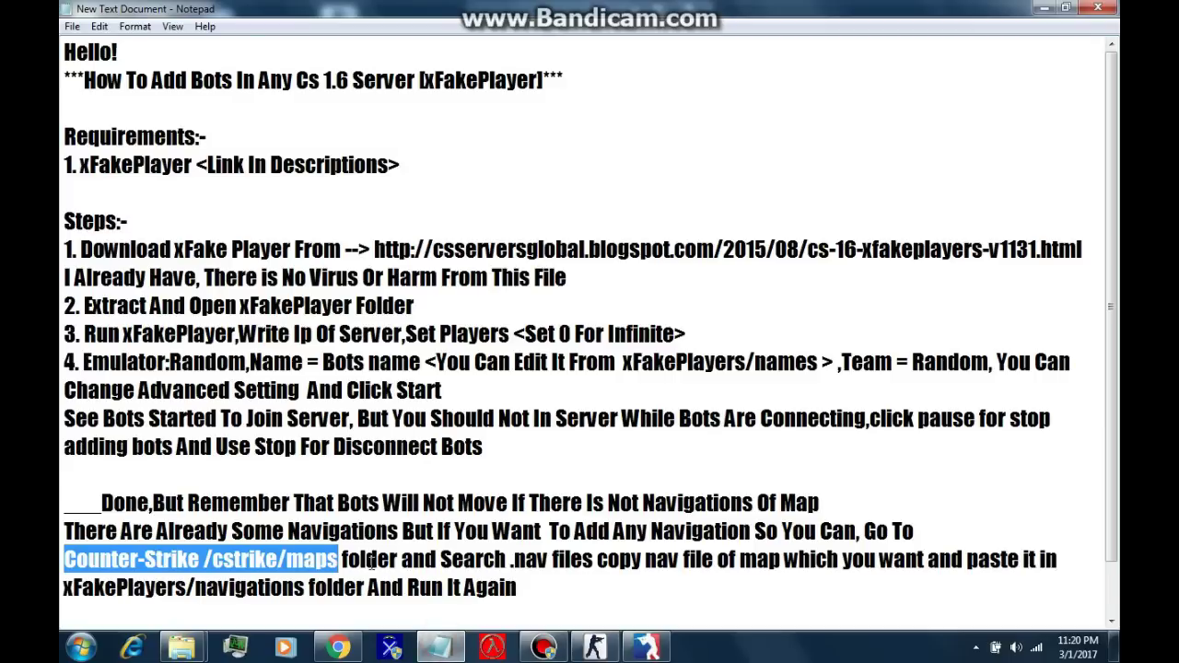
pyautogui.click(350, 559)
pyautogui.moveTo(343, 559); pyautogui.dragTo(586, 559)
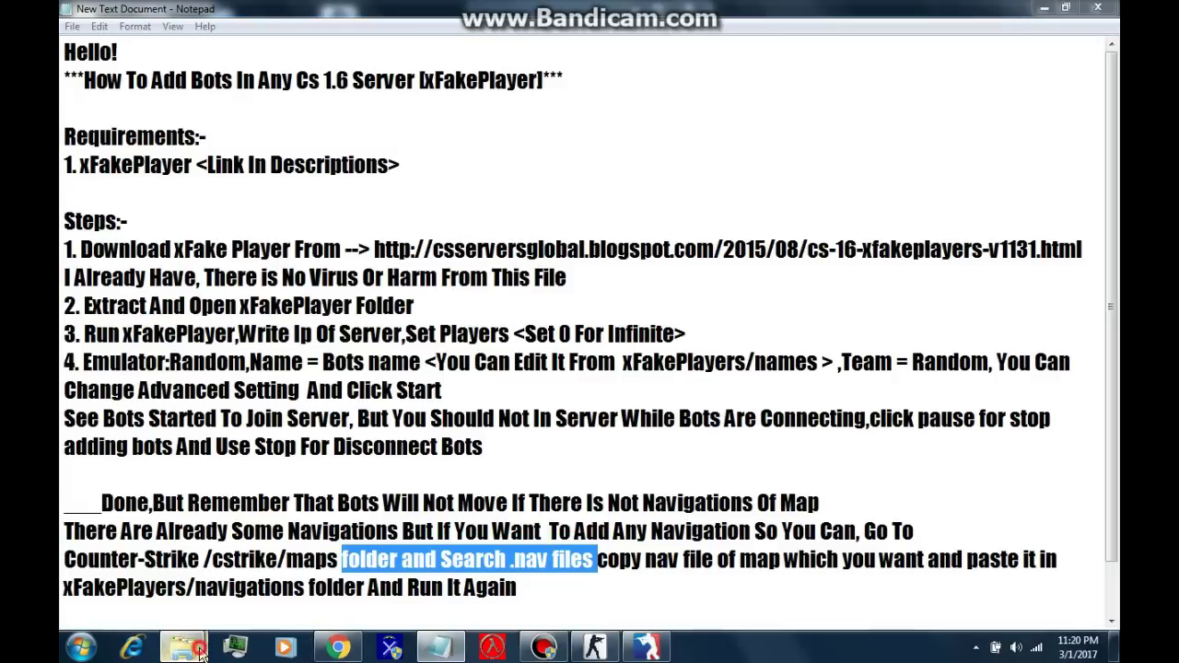
# - Search the maps folder for ".nav" and look through the navigation files in the results
pyautogui.moveTo(182, 648)
pyautogui.click(297, 533)
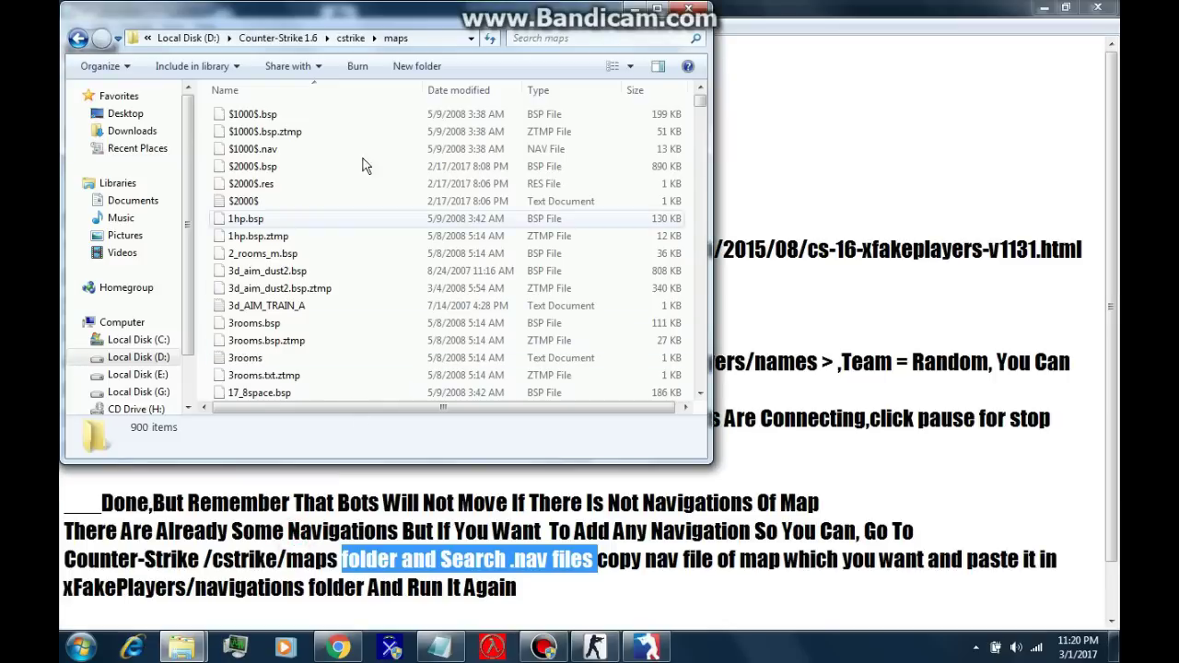
pyautogui.click(584, 37)
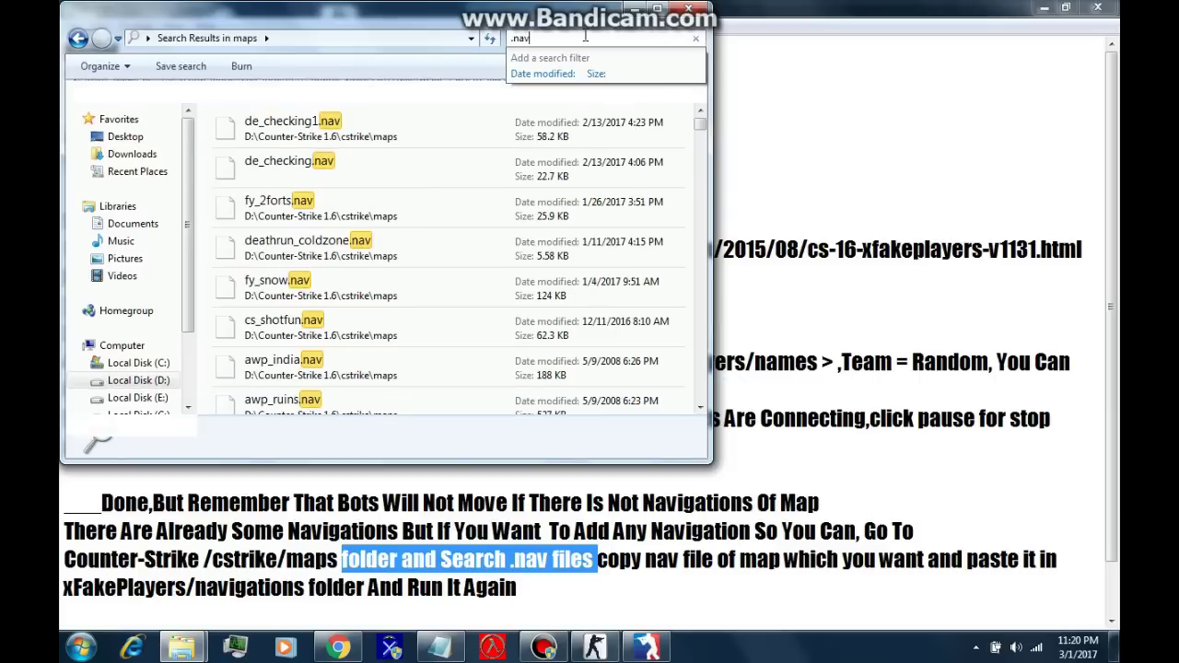
pyautogui.click(401, 221)
pyautogui.scroll(-5, 401, 221)
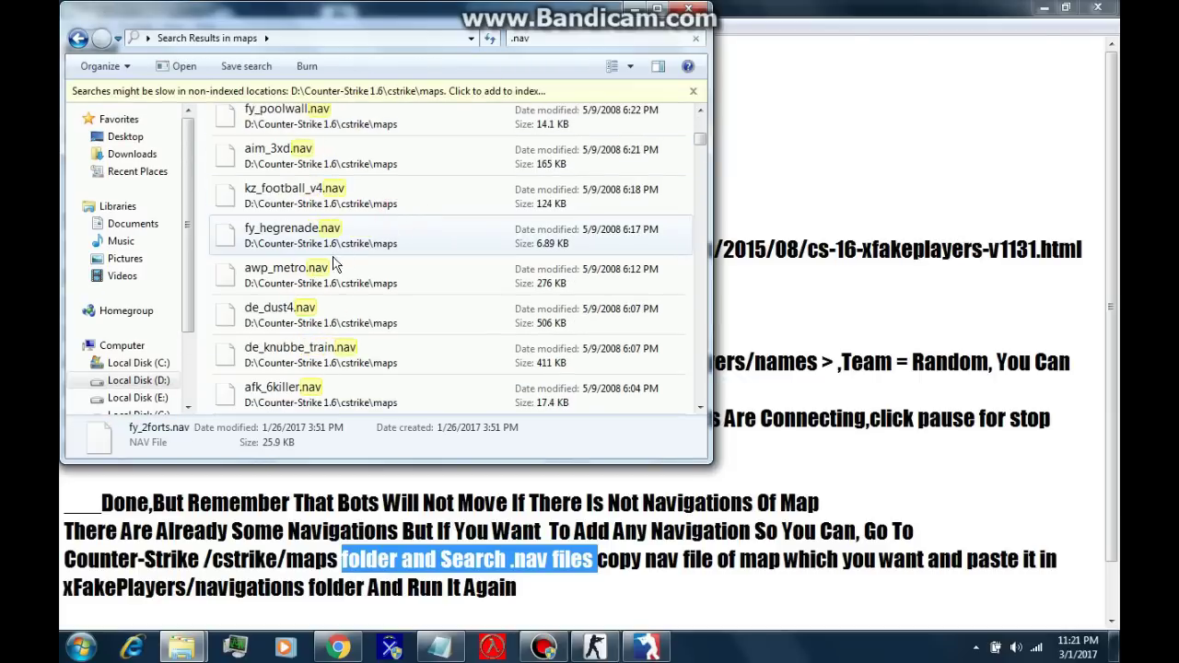
pyautogui.scroll(5, 294, 254)
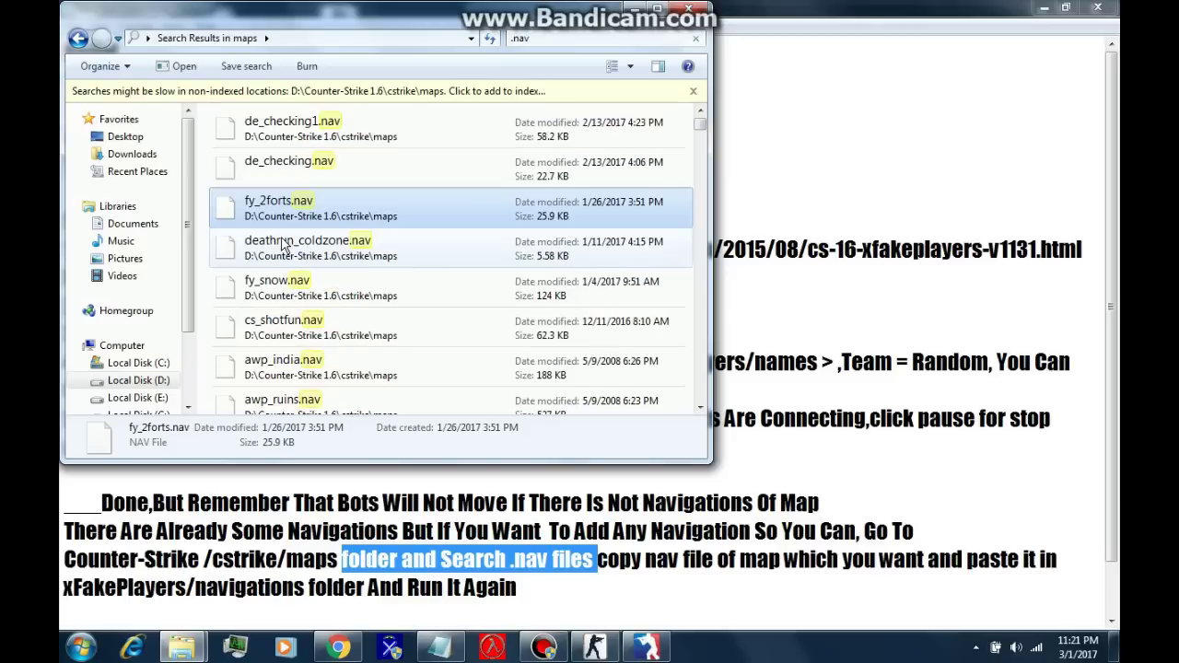
# - Copy awp_india.nav from the search results and paste it into the XFakePlayers navigations folder
pyautogui.rightClick(276, 363)
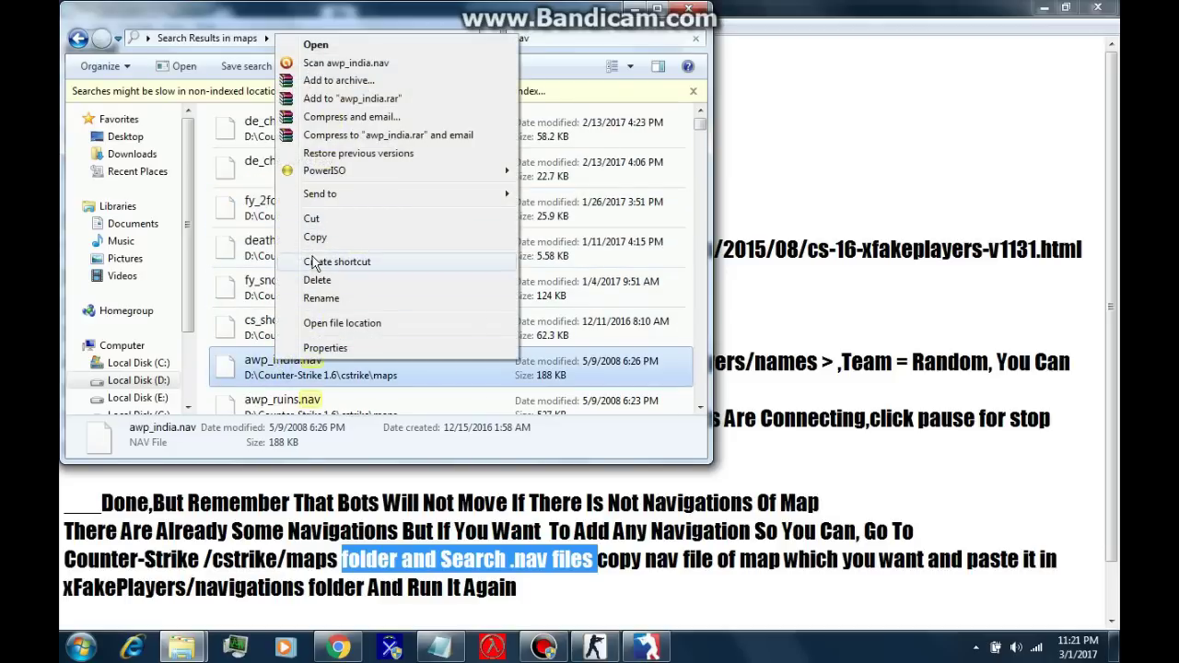
pyautogui.click(313, 237)
pyautogui.click(634, 9)
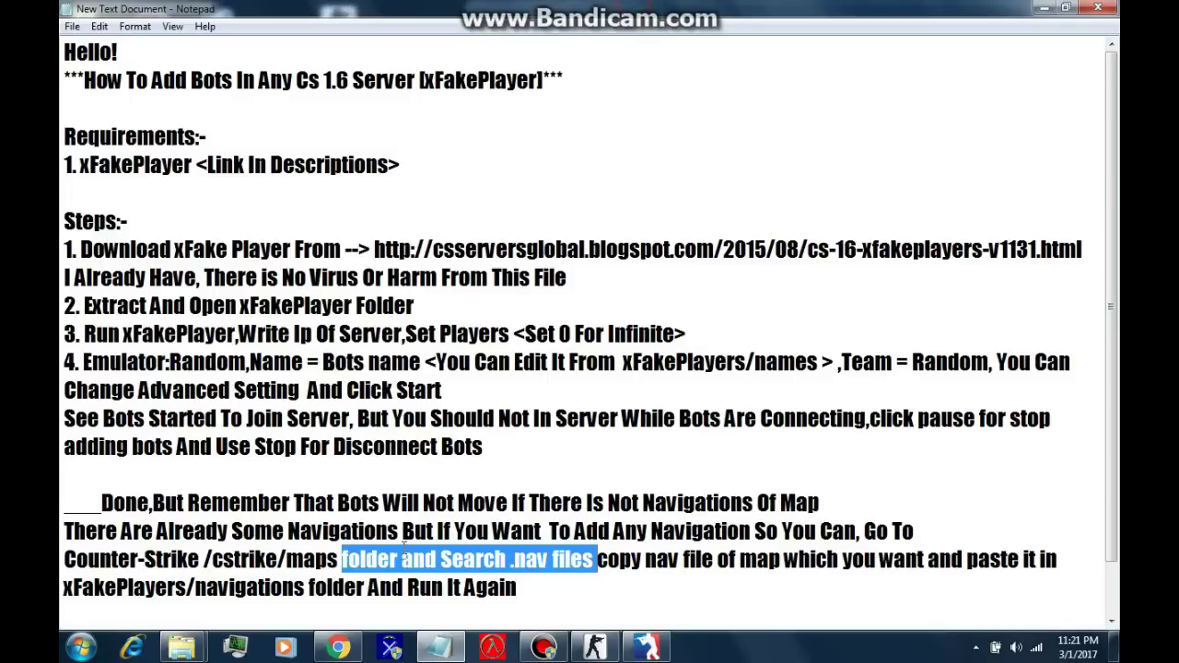
pyautogui.moveTo(182, 645)
pyautogui.click(180, 576)
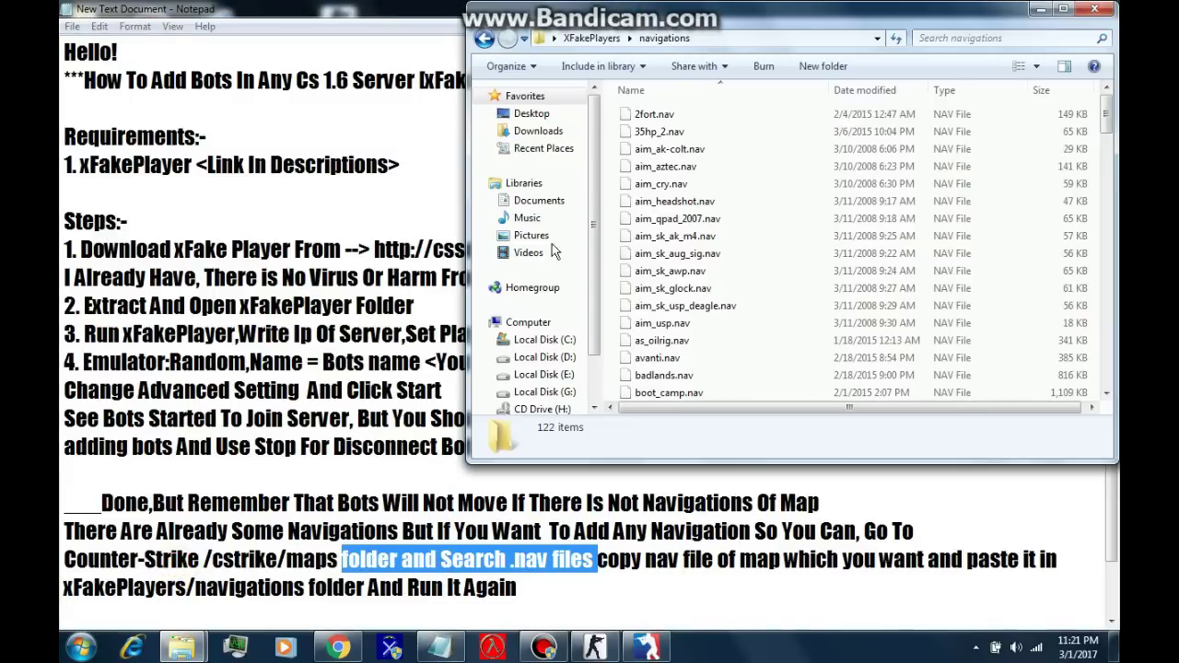
pyautogui.doubleClick(660, 13)
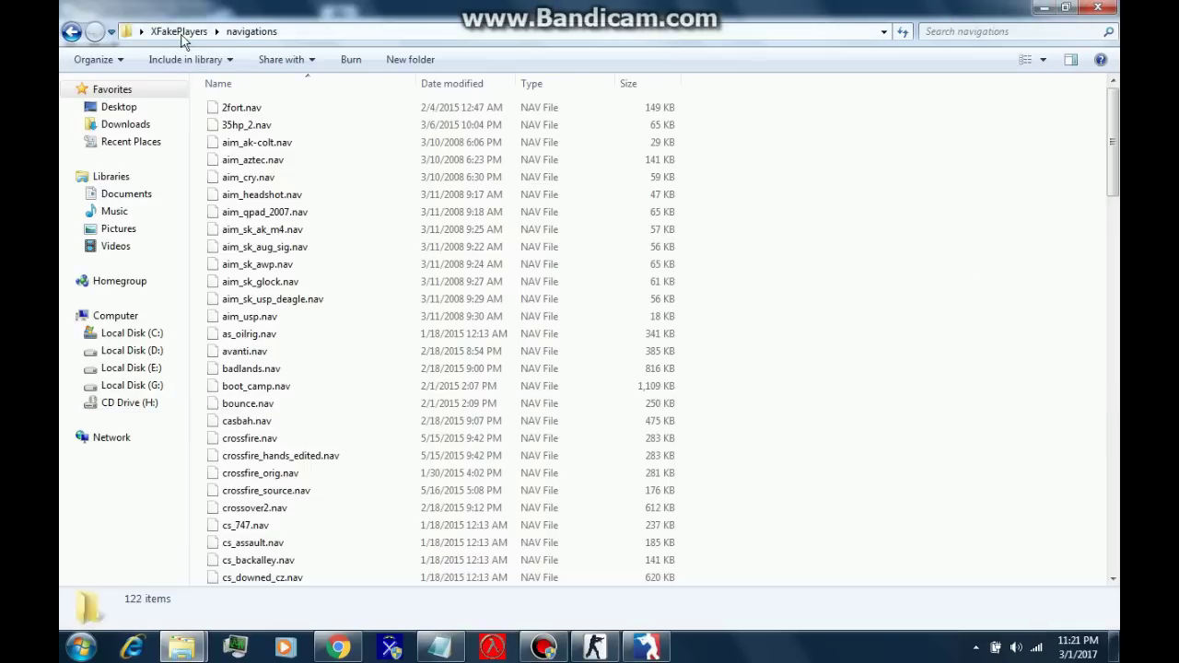
pyautogui.rightClick(790, 360)
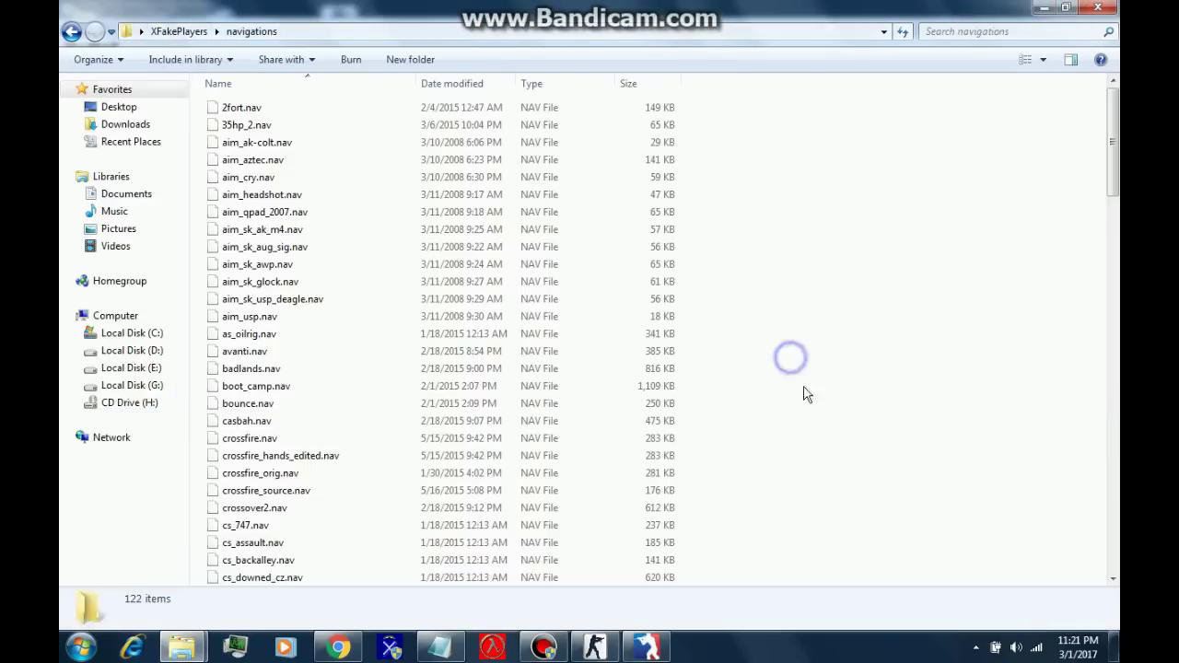
pyautogui.click(824, 472)
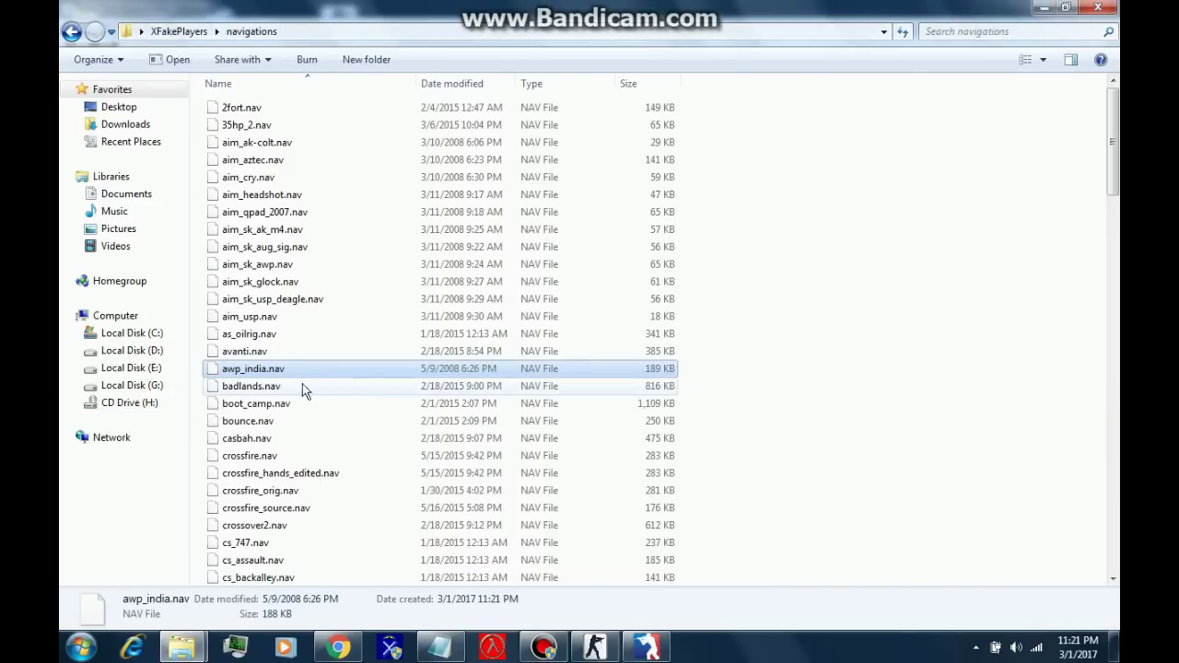
# - Return to Notepad and highlight the instructions on copying the nav file, ending with "xFakePlayers/navigations folder And Run It Again"
pyautogui.hotkey('alt', 'Tab')
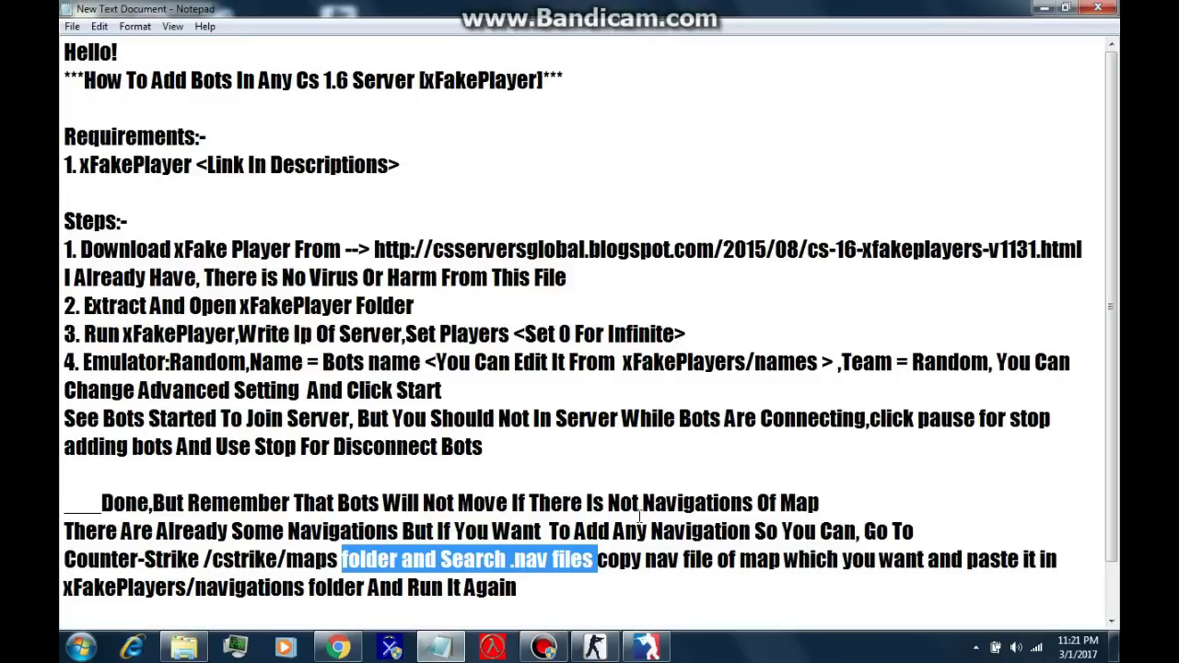
pyautogui.moveTo(597, 560); pyautogui.dragTo(1057, 559)
pyautogui.moveTo(871, 615); pyautogui.dragTo(870, 612)
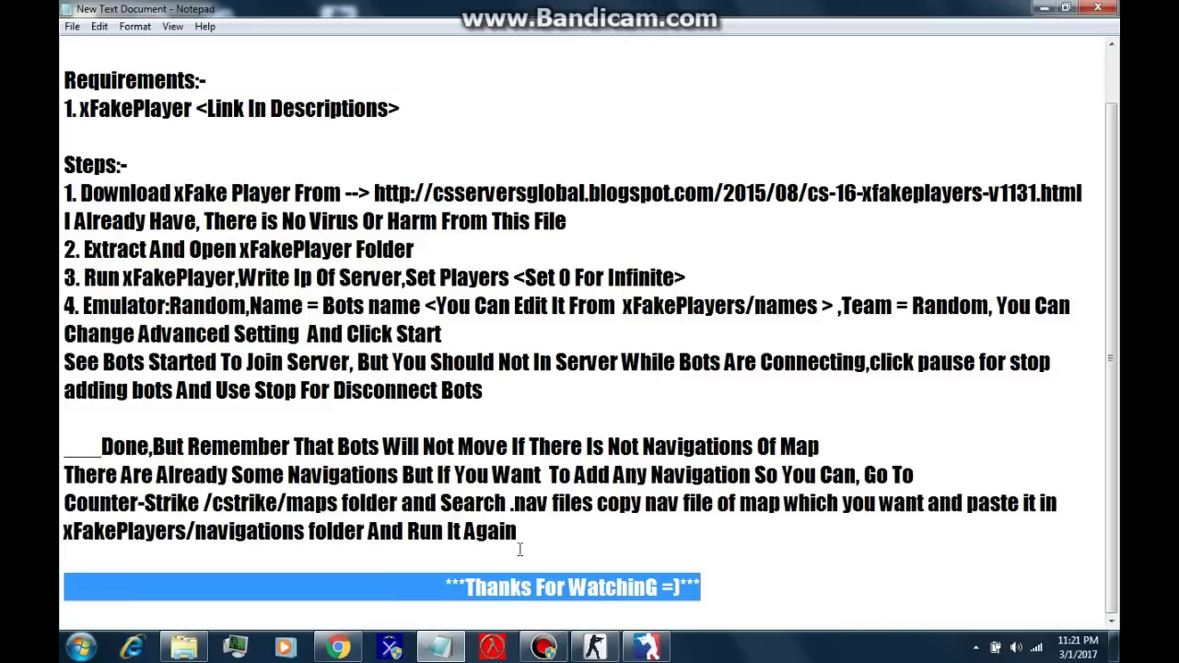
pyautogui.click(544, 527)
pyautogui.moveTo(587, 534); pyautogui.dragTo(62, 544)
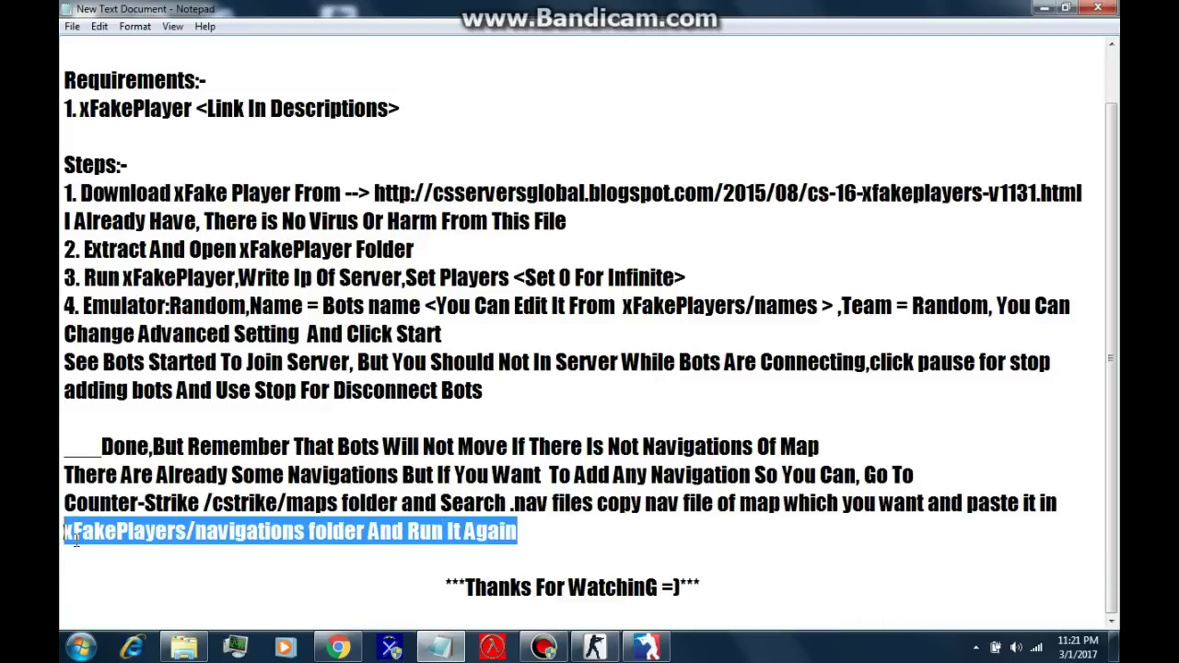
# - Highlight the closing line "***Thanks For WatchinG =)***" at the end of the notes
pyautogui.click(446, 564)
pyautogui.moveTo(416, 592); pyautogui.dragTo(777, 555)
pyautogui.moveTo(737, 590); pyautogui.dragTo(448, 590)
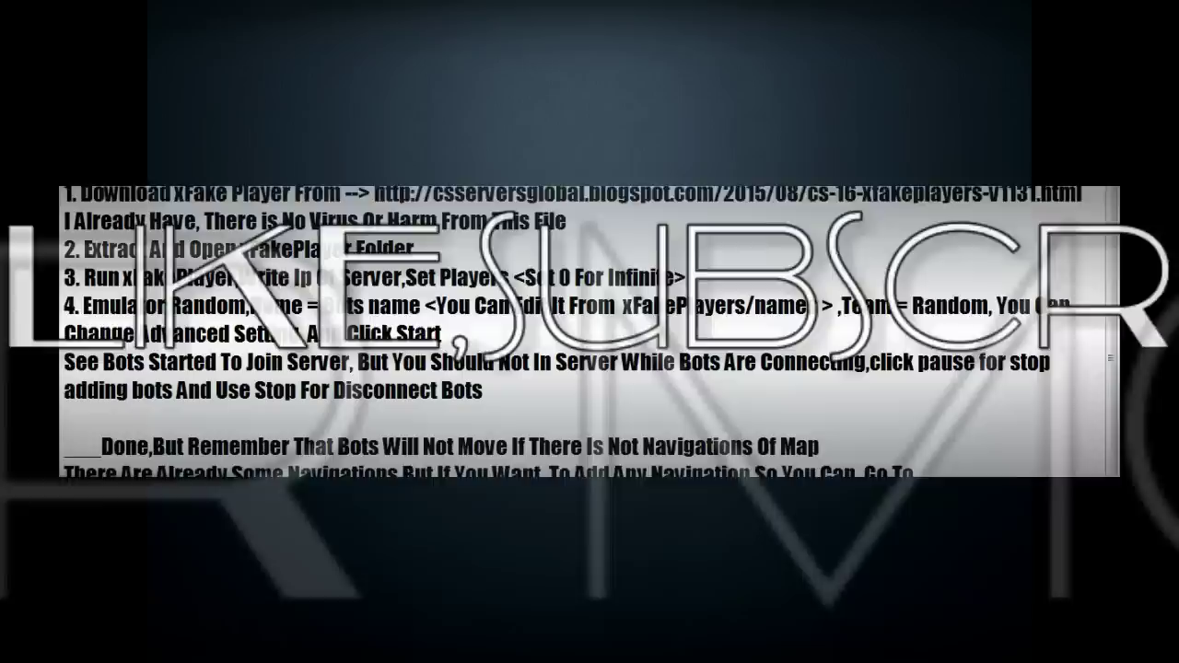